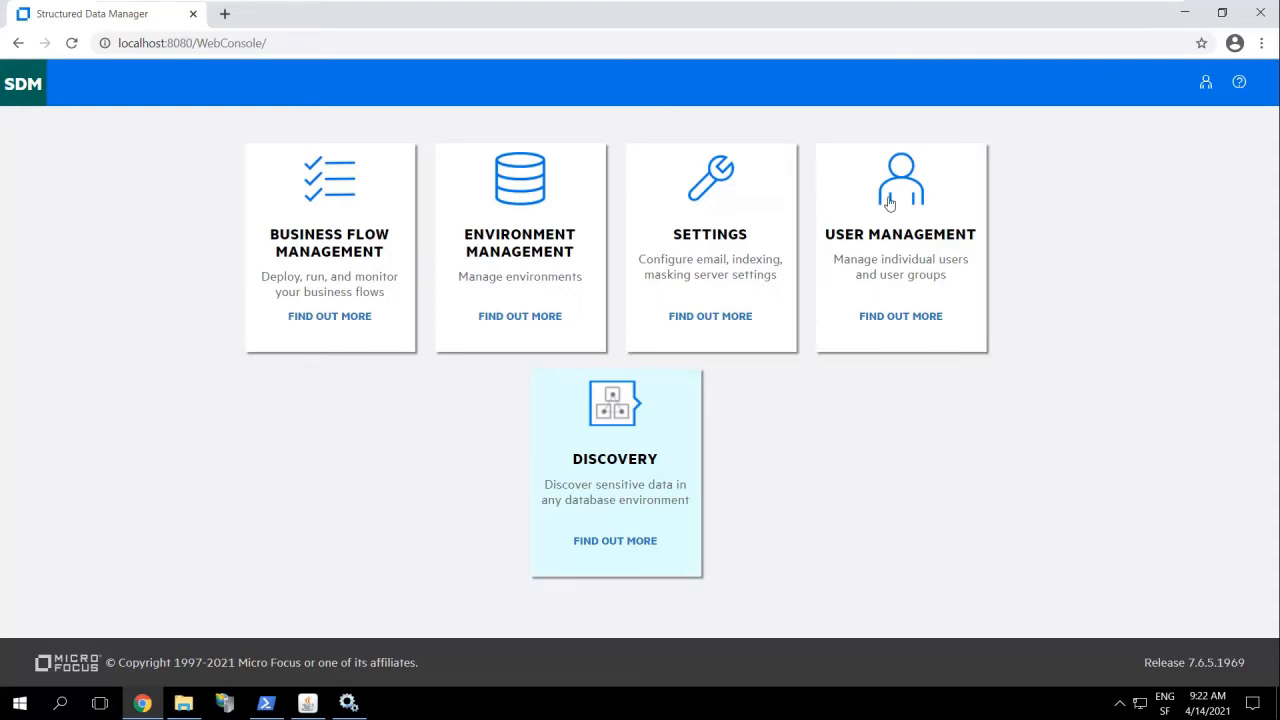
Stop the SDM web console from Start > Structured Data Manager and close the Tomcat console window.
click(308, 704)
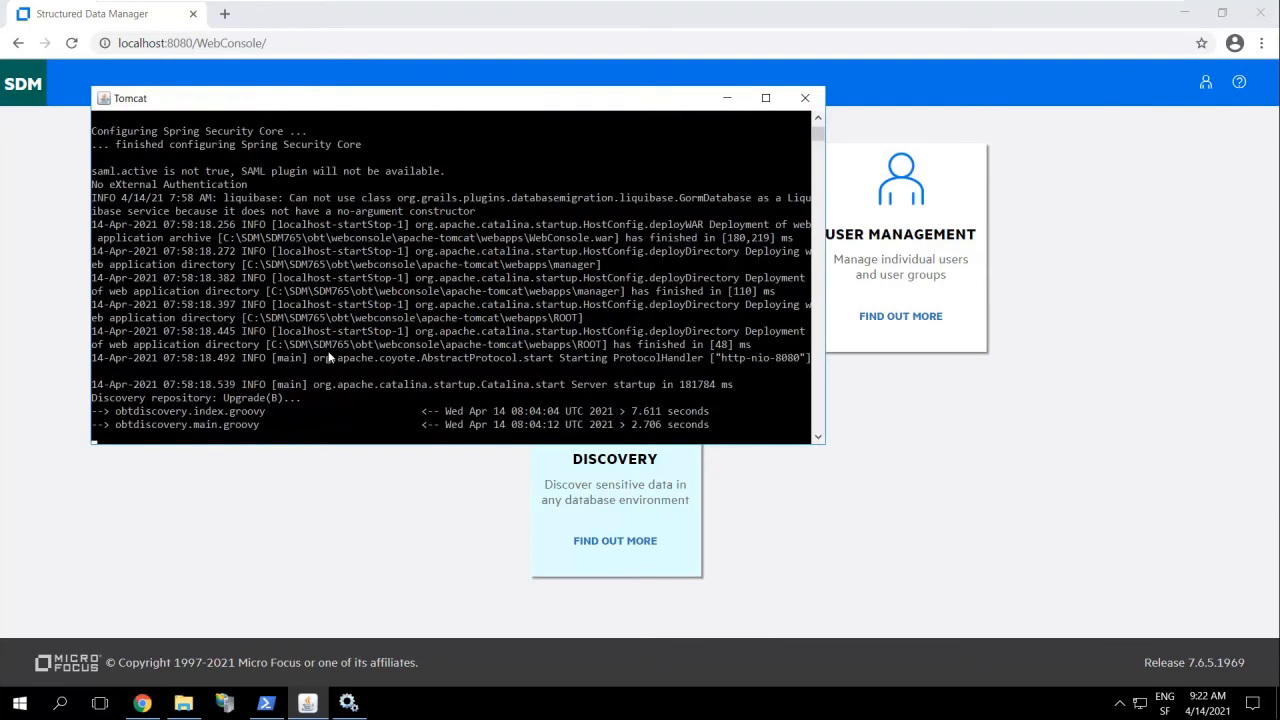
click(20, 703)
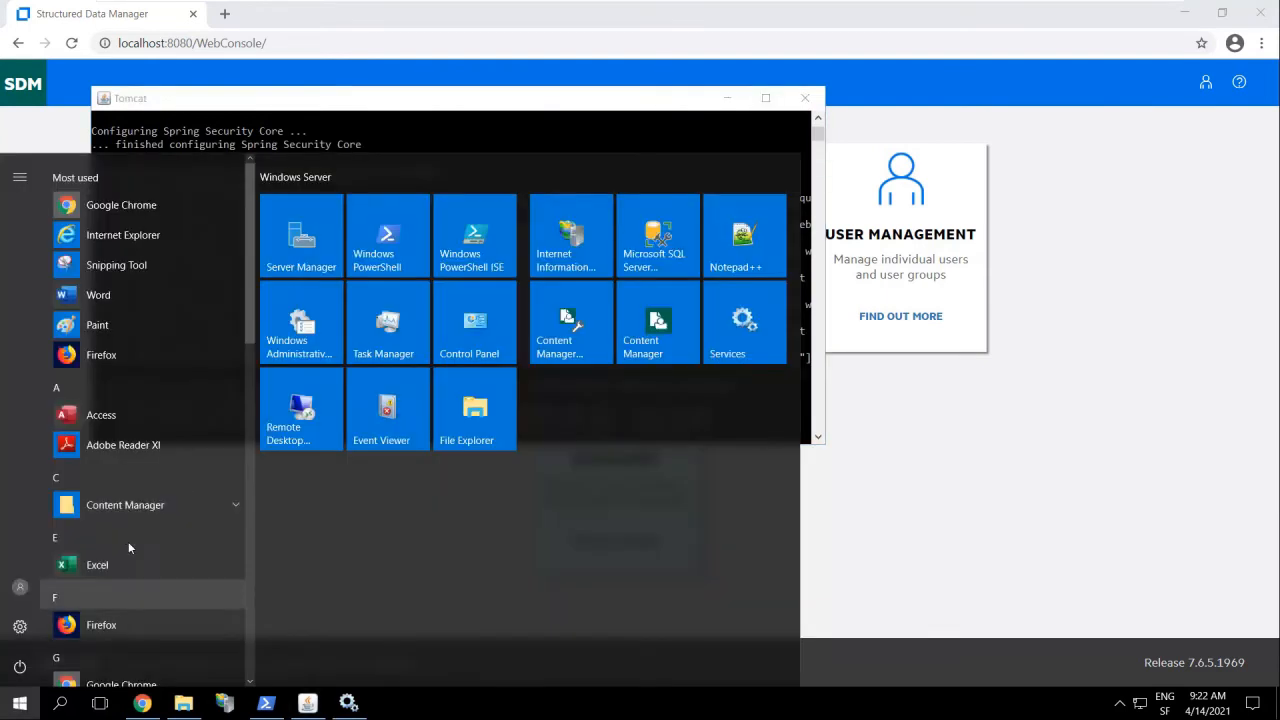
scroll(124, 567, down, 10)
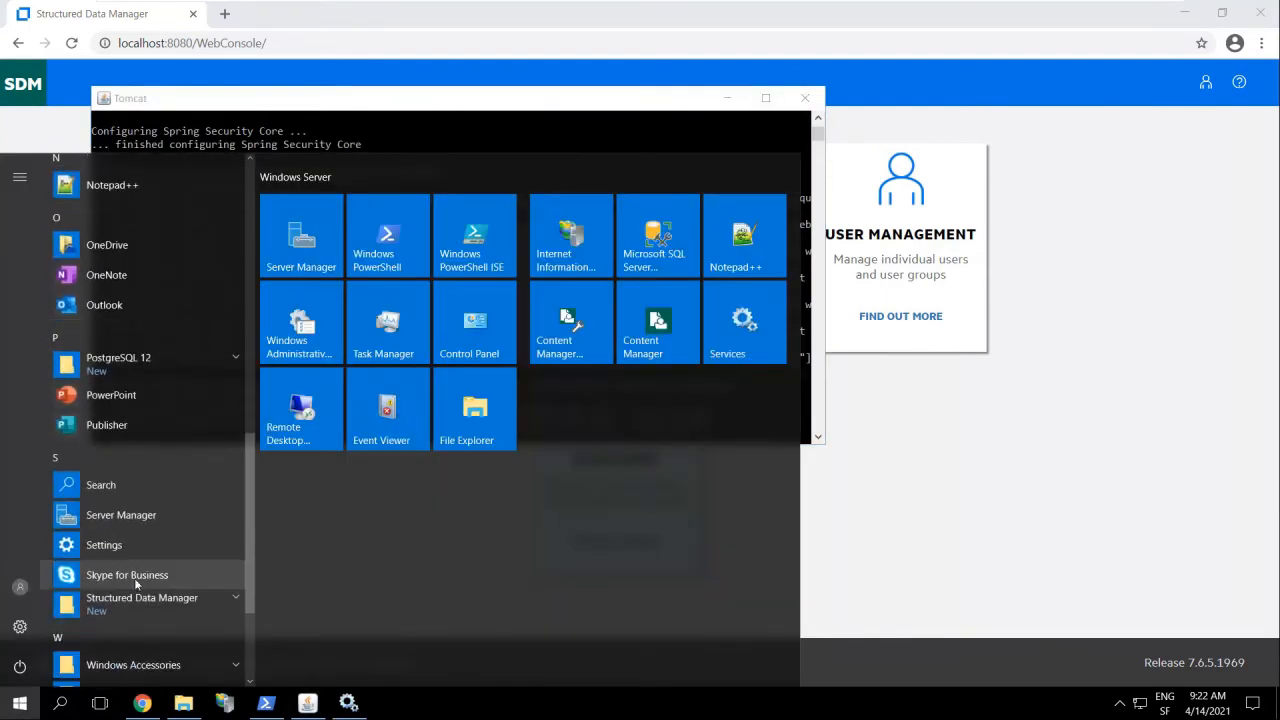
click(142, 599)
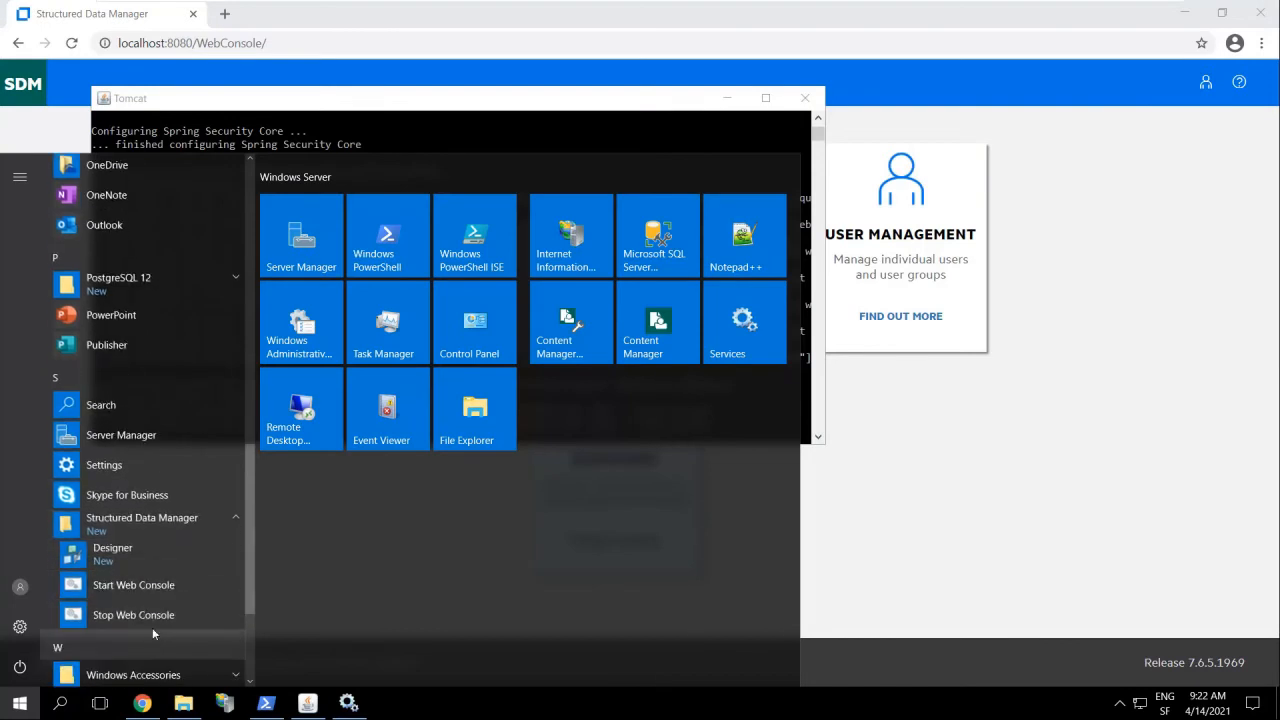
click(134, 615)
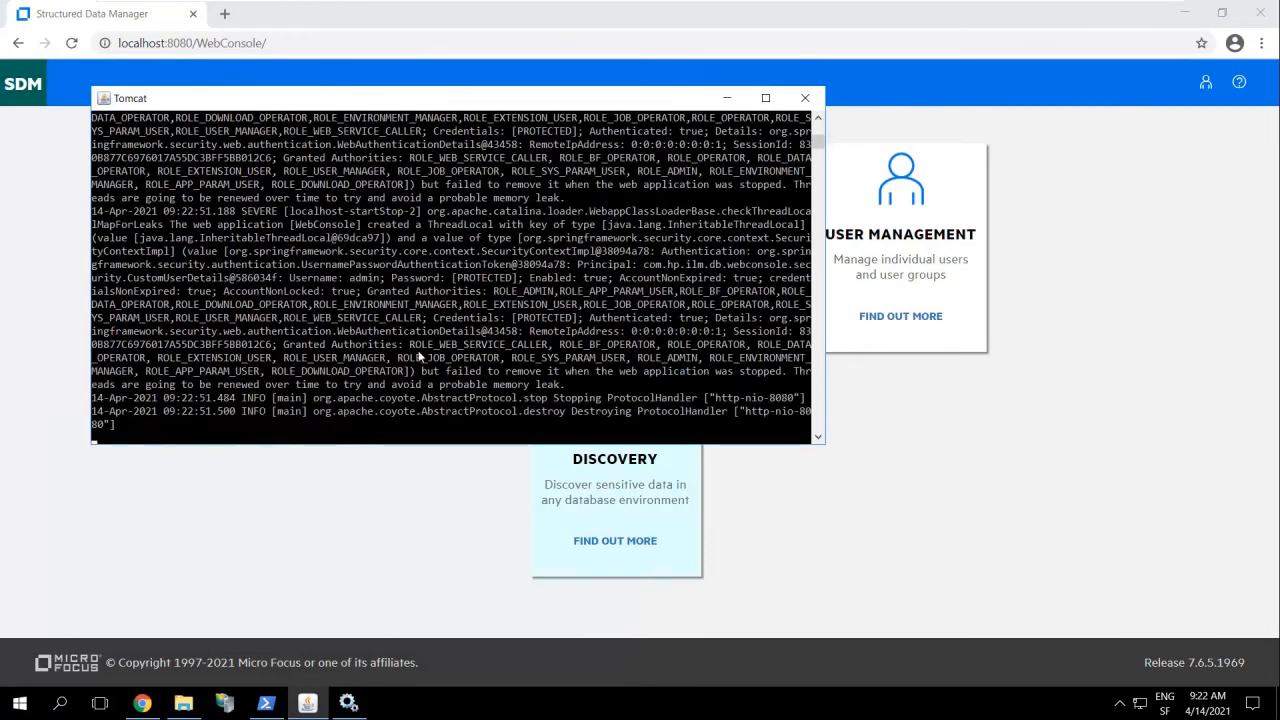
click(806, 99)
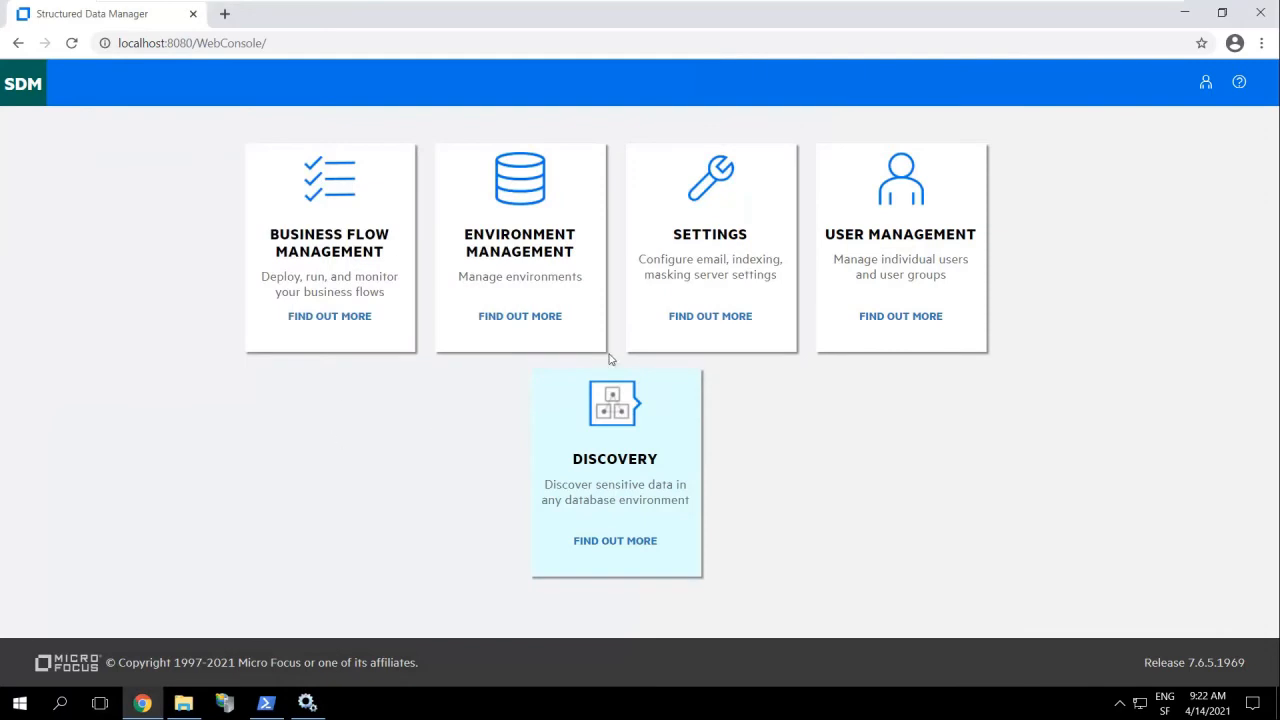
In File Explorer, select the three TDMInstaller files in the TDM App 1.0 folder.
click(1185, 14)
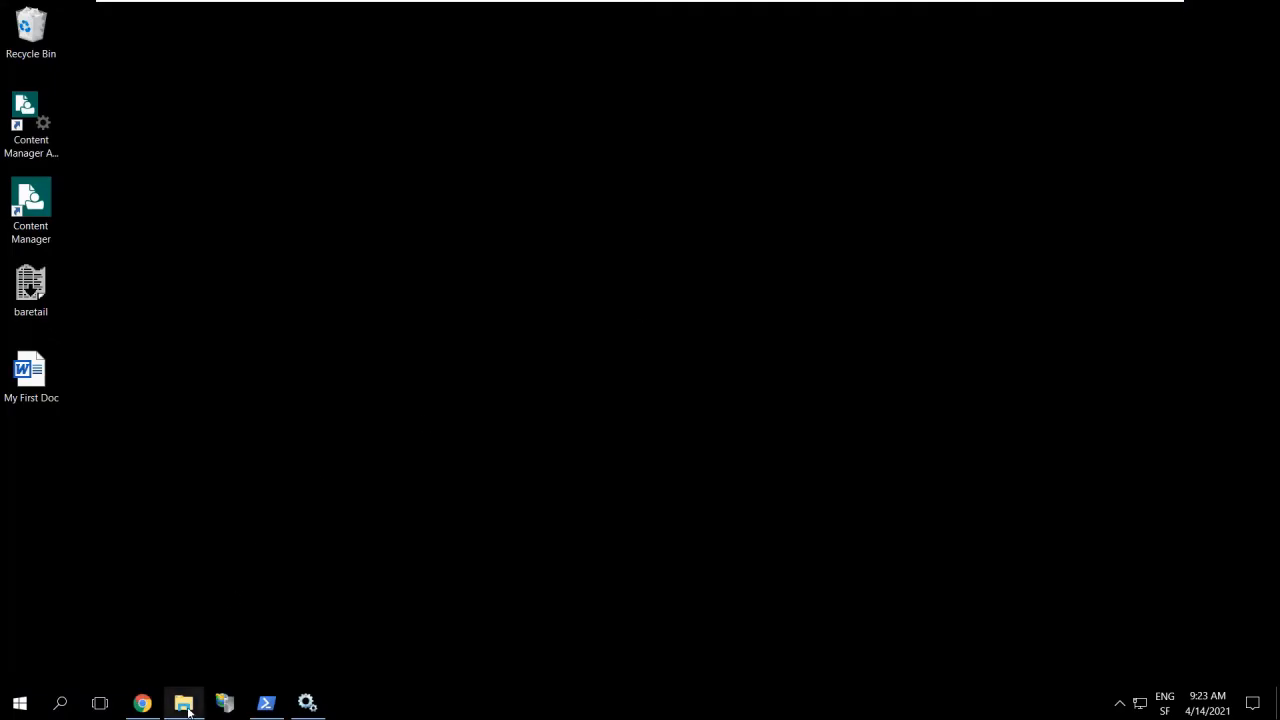
click(185, 705)
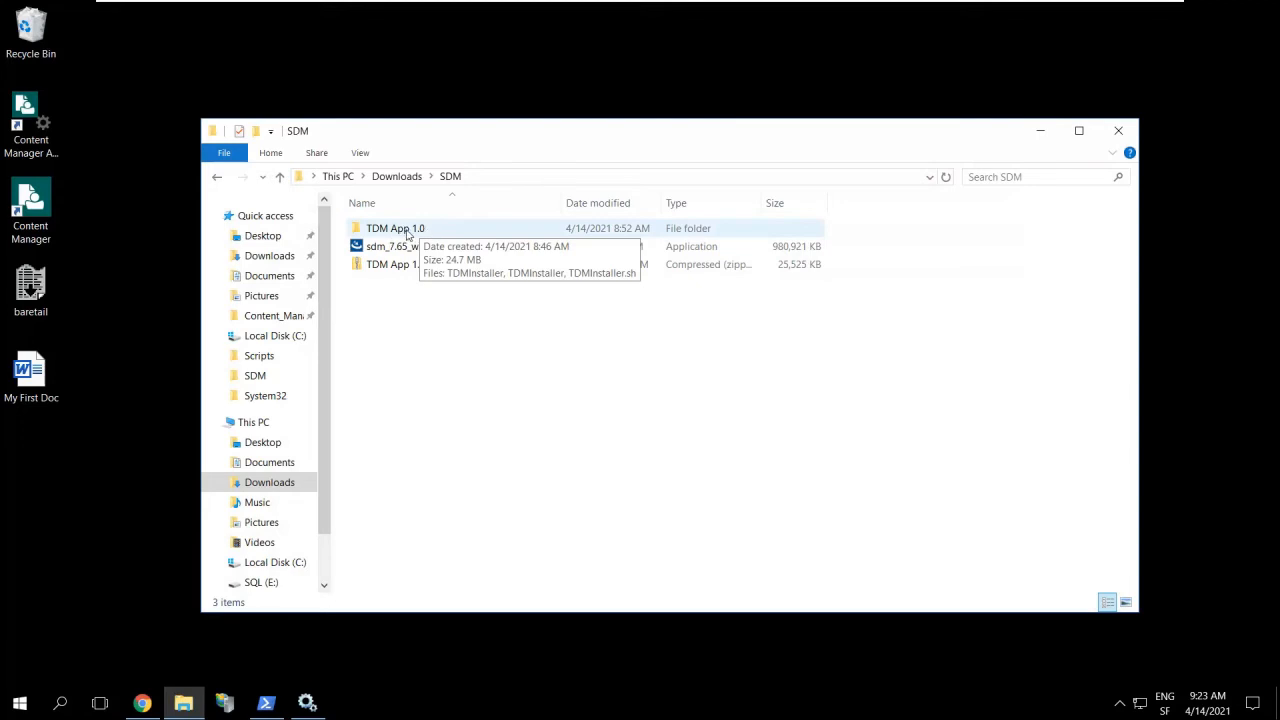
double_click(408, 232)
drag(516, 320, 355, 219)
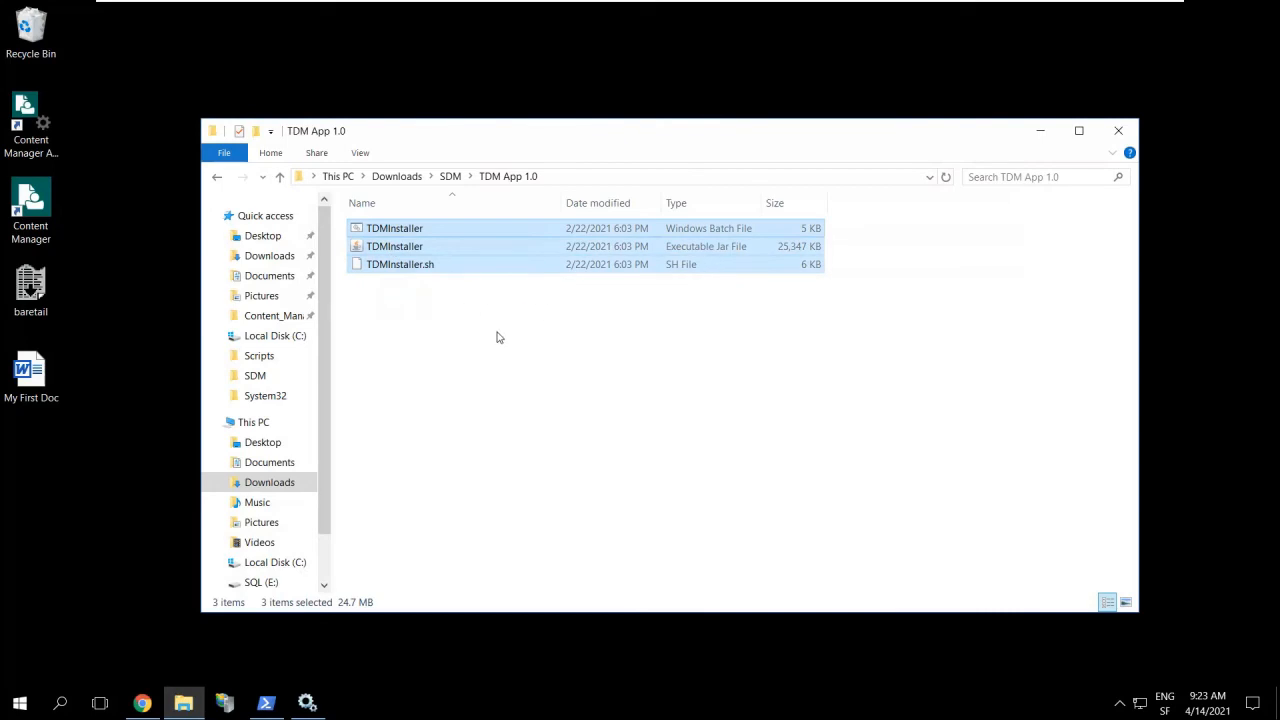
Navigate to the C:\SDM\SDM765 installation folder.
click(290, 570)
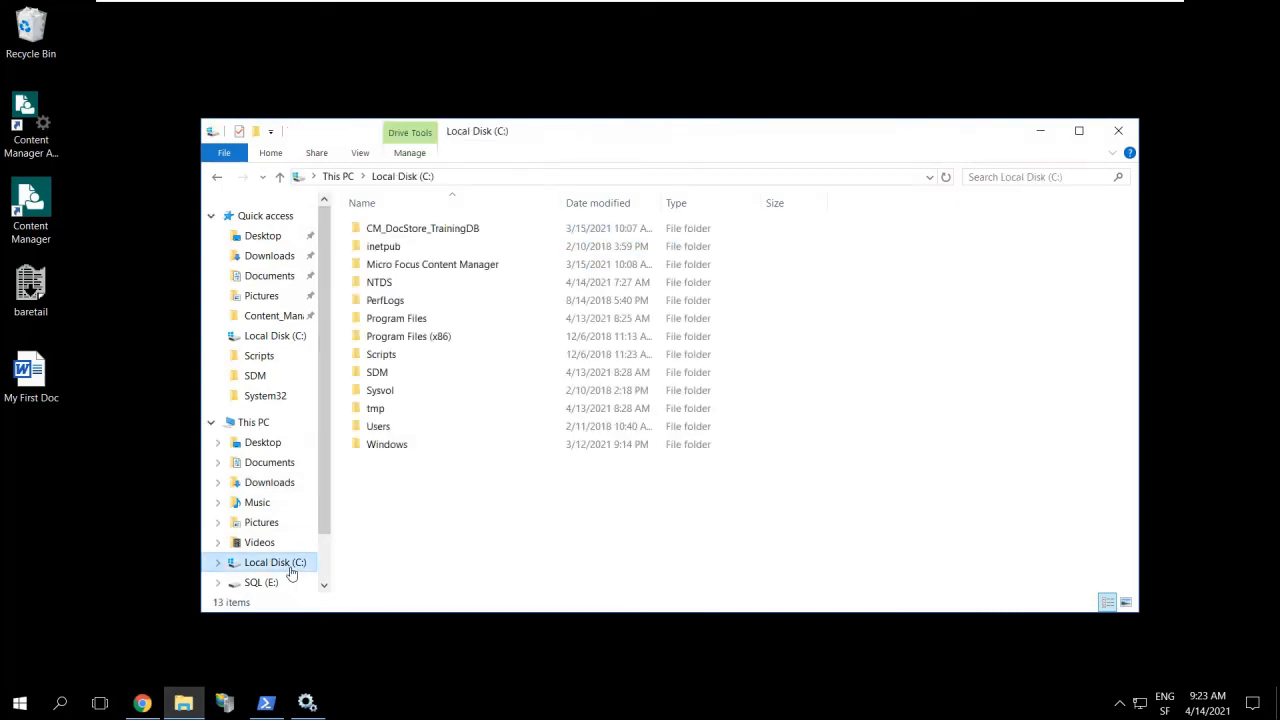
double_click(384, 373)
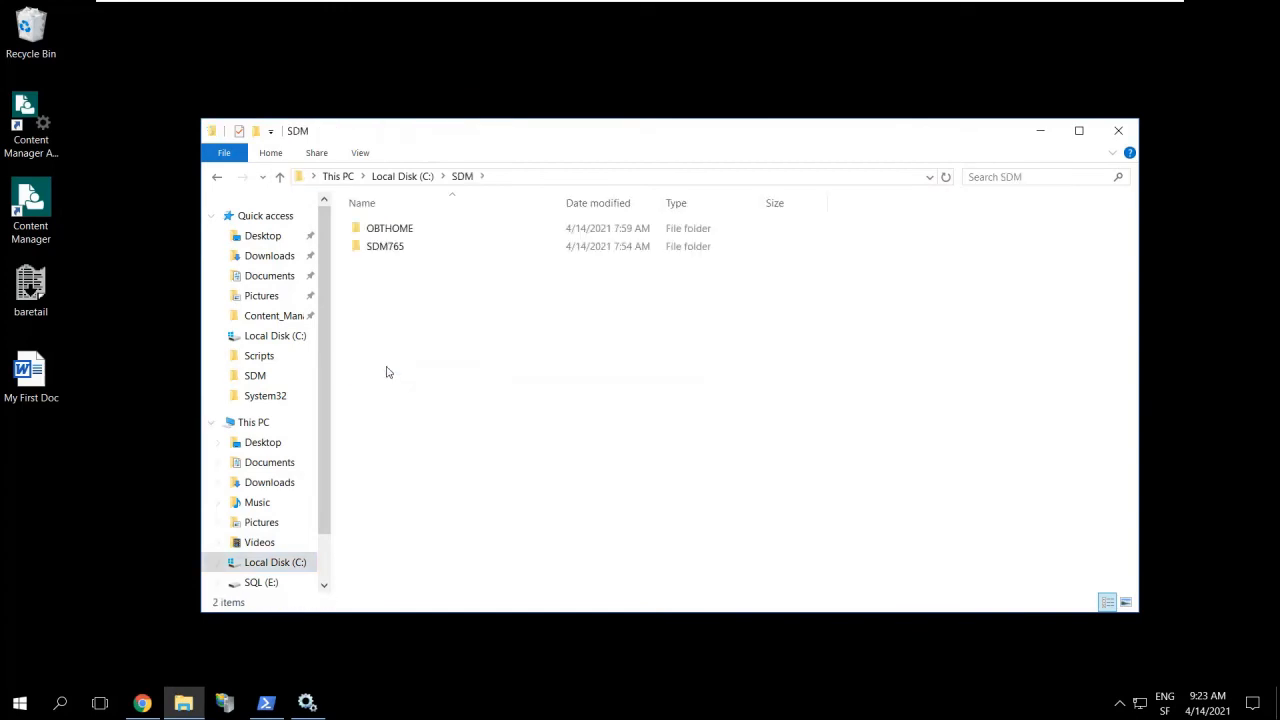
double_click(389, 247)
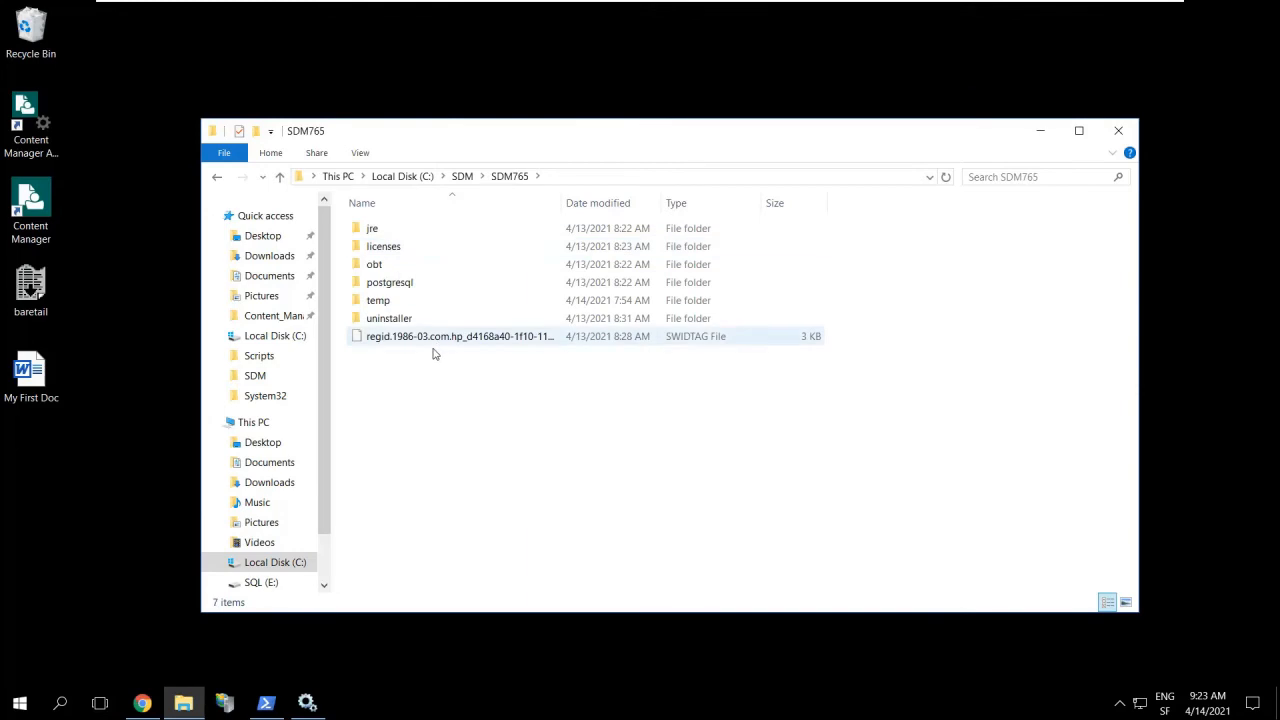
Paste the three TDMInstaller files into C:\SDM\SDM765\obt\bin.
double_click(395, 271)
click(399, 229)
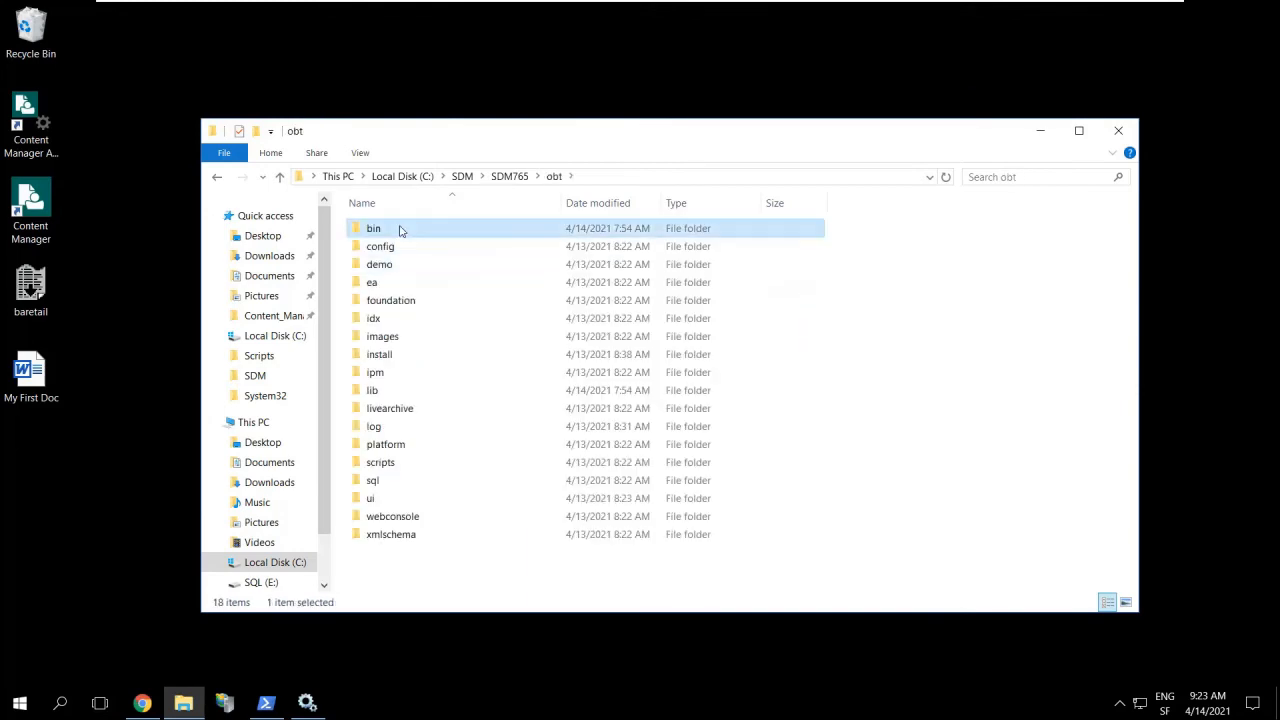
double_click(399, 229)
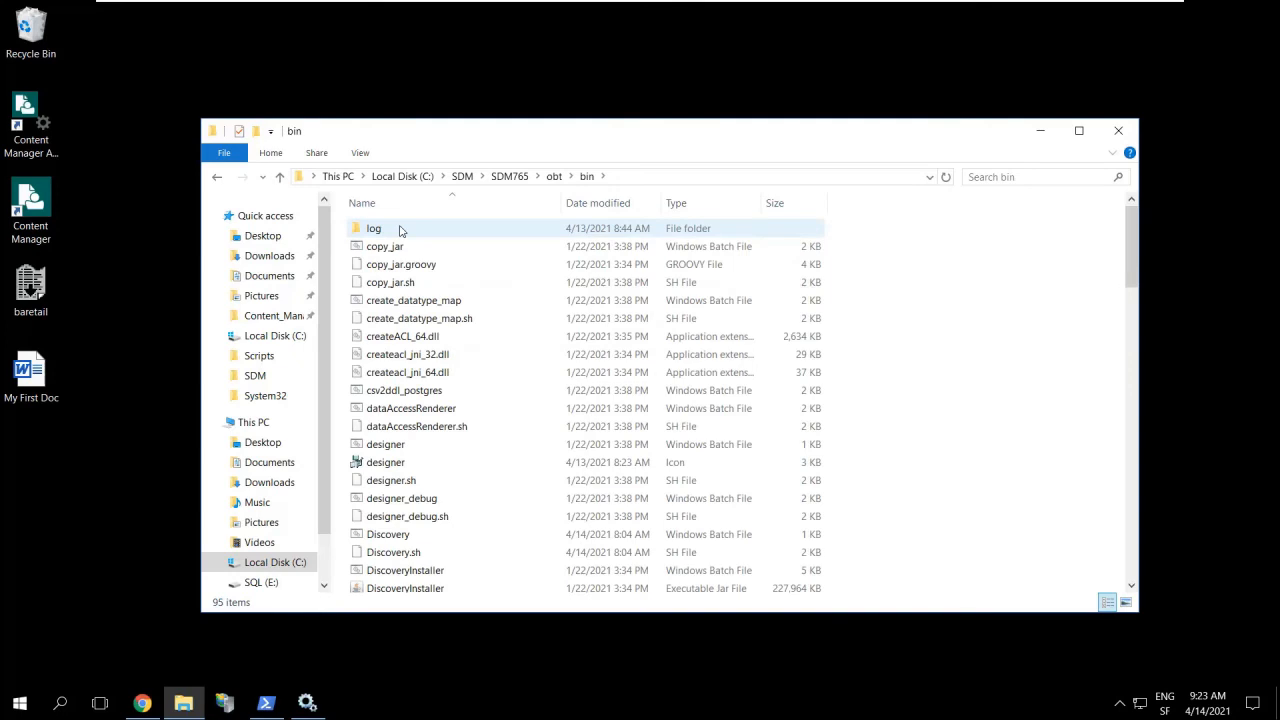
key(ctrl+v)
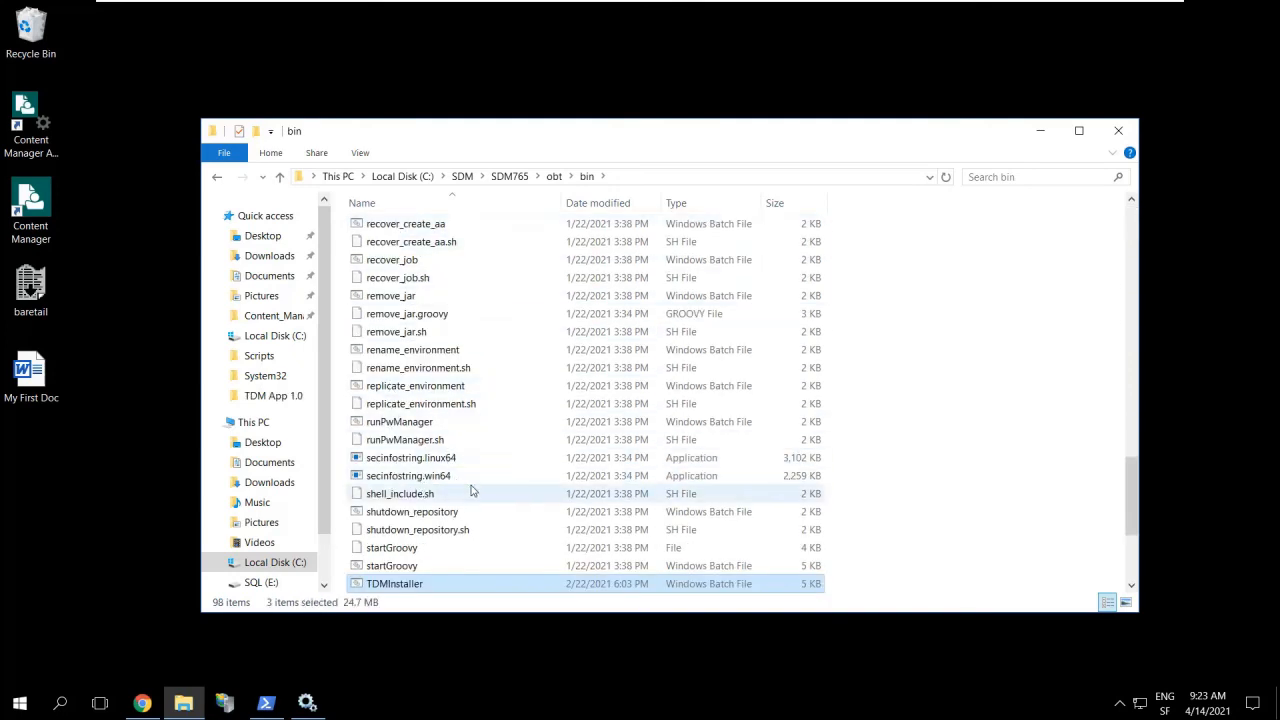
scroll(472, 491, down, 2)
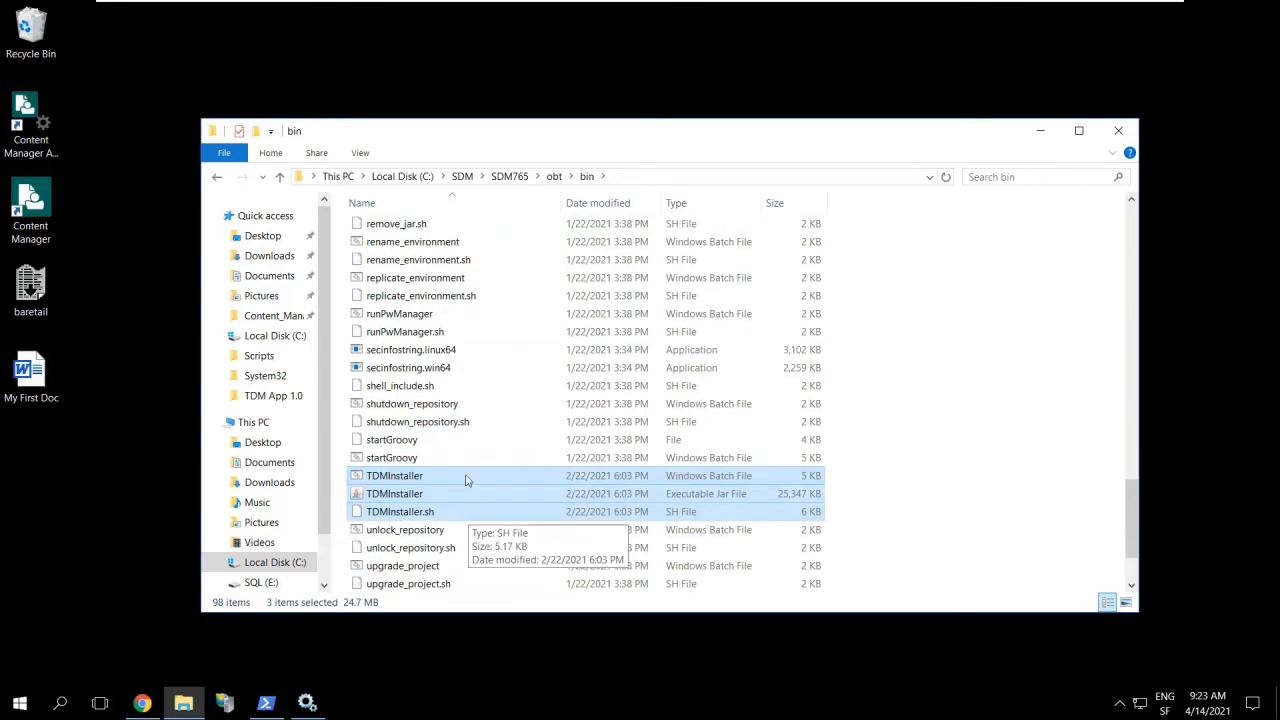
click(640, 180)
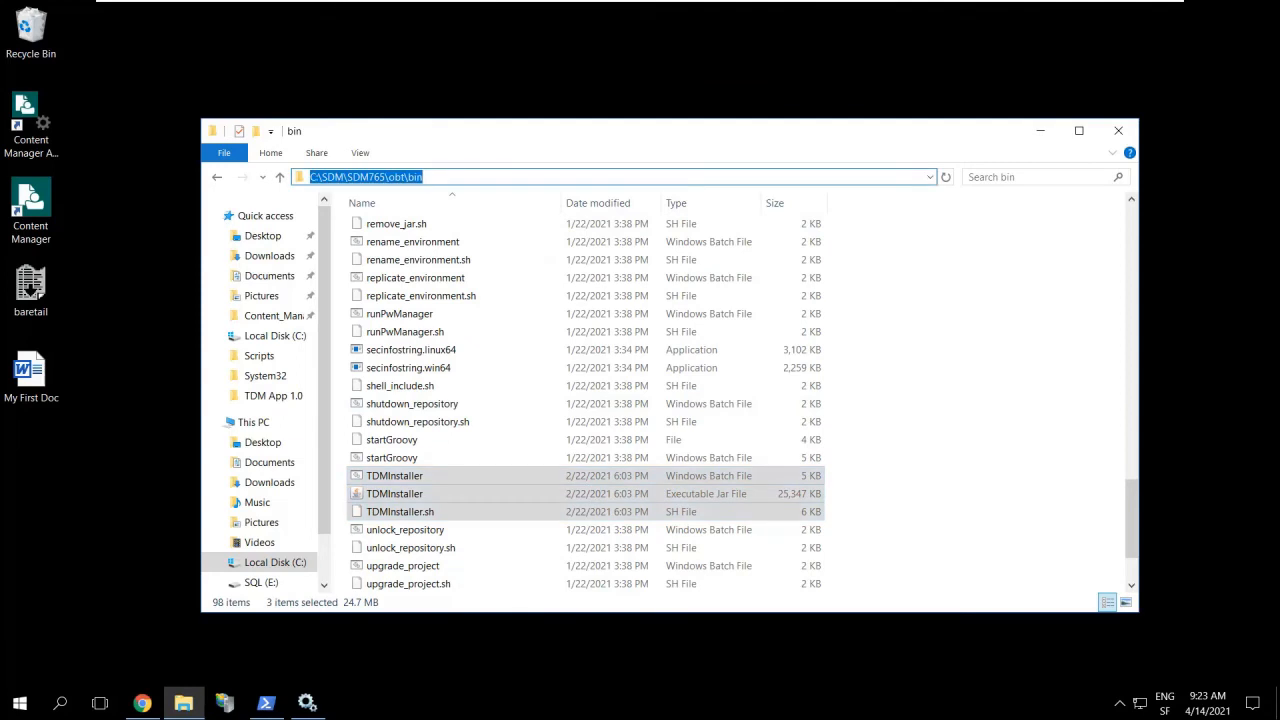
Open PowerShell in the obt\bin folder and launch .\TDMInstaller.bat to start the TDM 1.0 installer.
text(po)
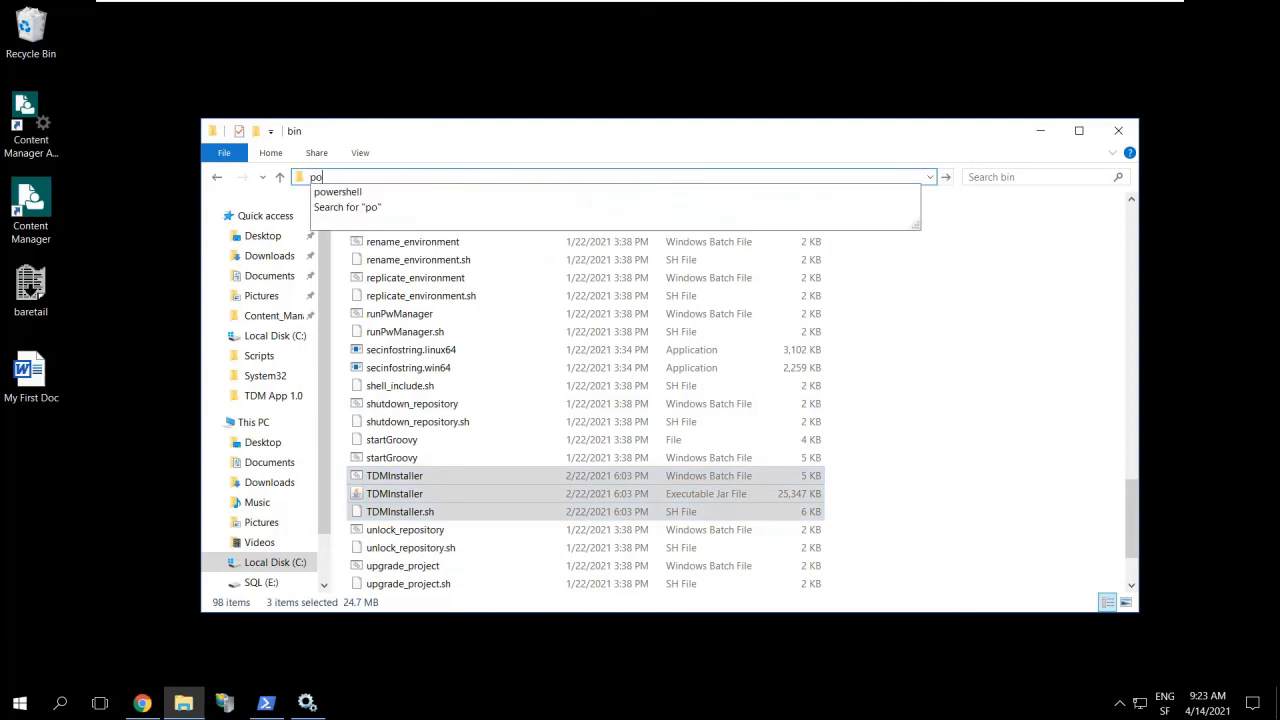
text(wershell)
key(Return)
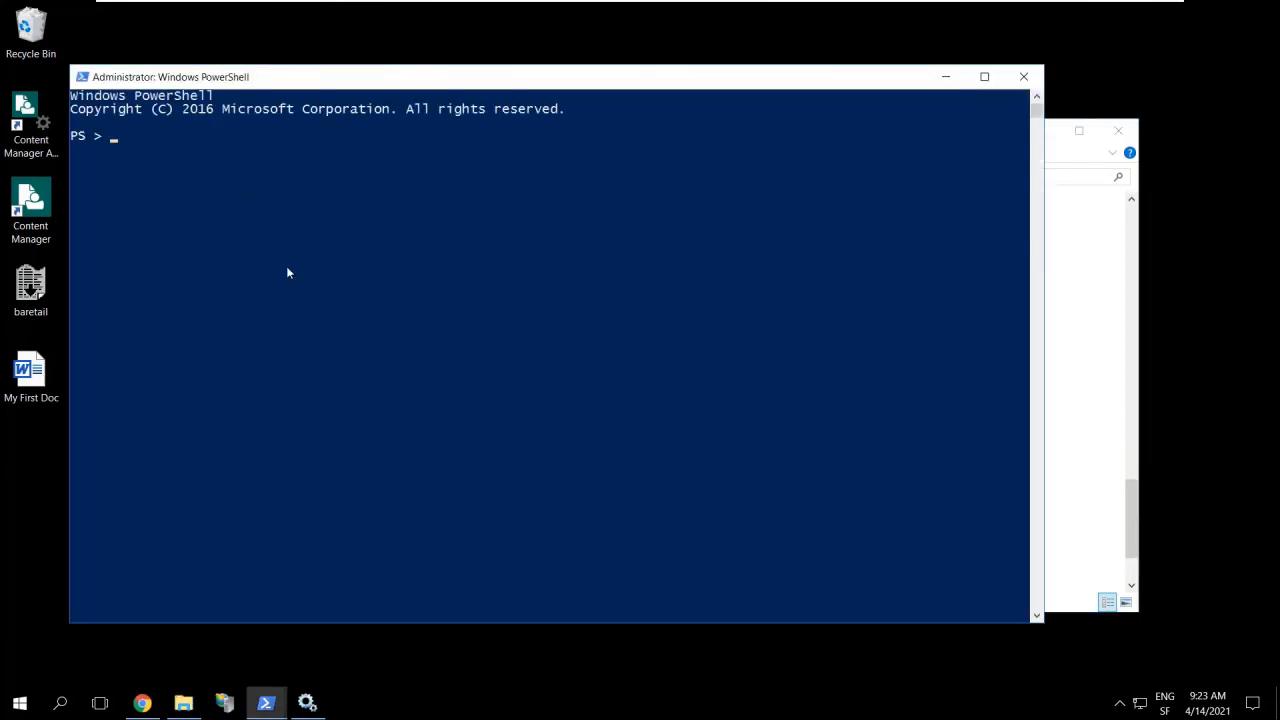
text(pwd)
key(Return)
key(Return)
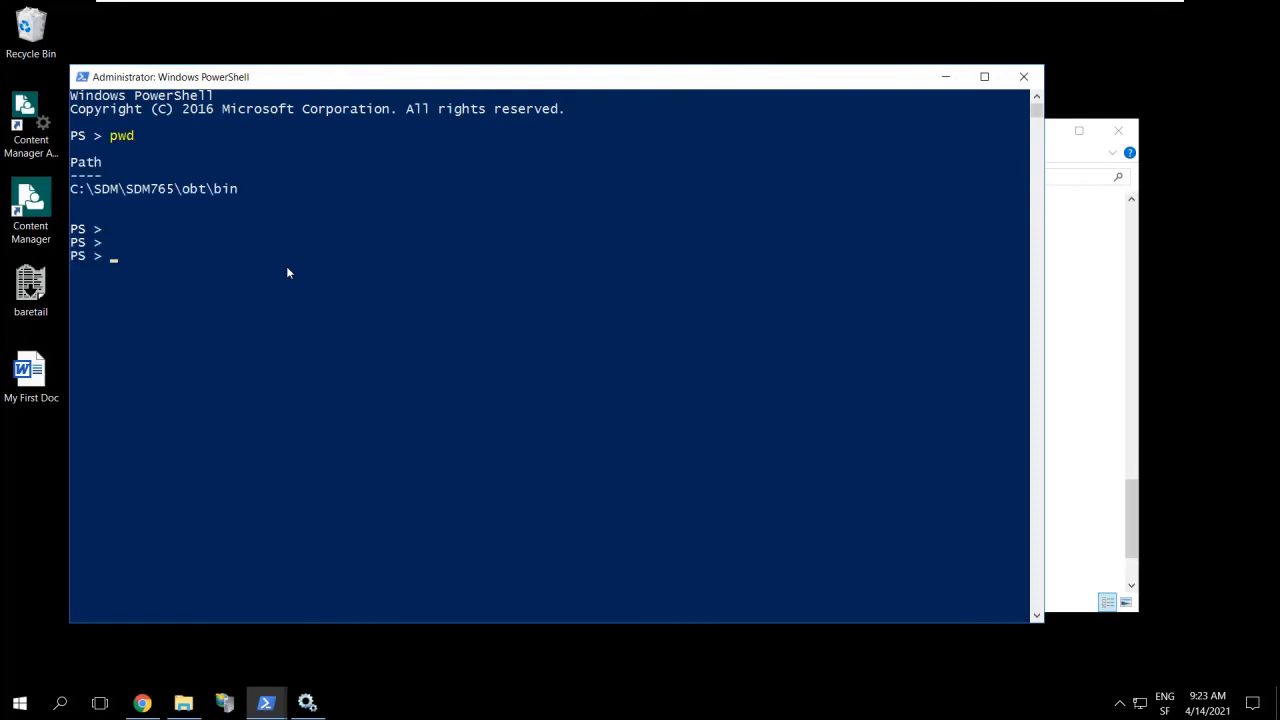
text(TDM)
key(Tab)
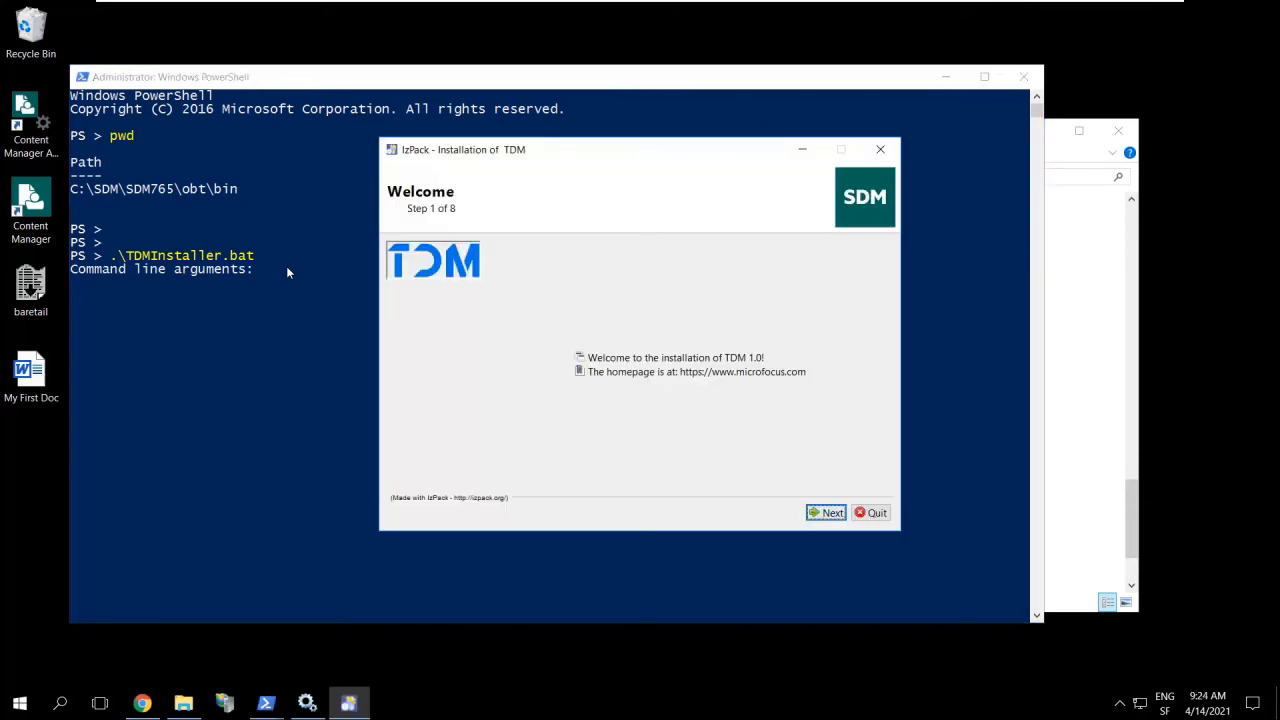
Minimize PowerShell and Explorer, then advance the installer past Welcome and Summary to User Data step 4.
click(945, 76)
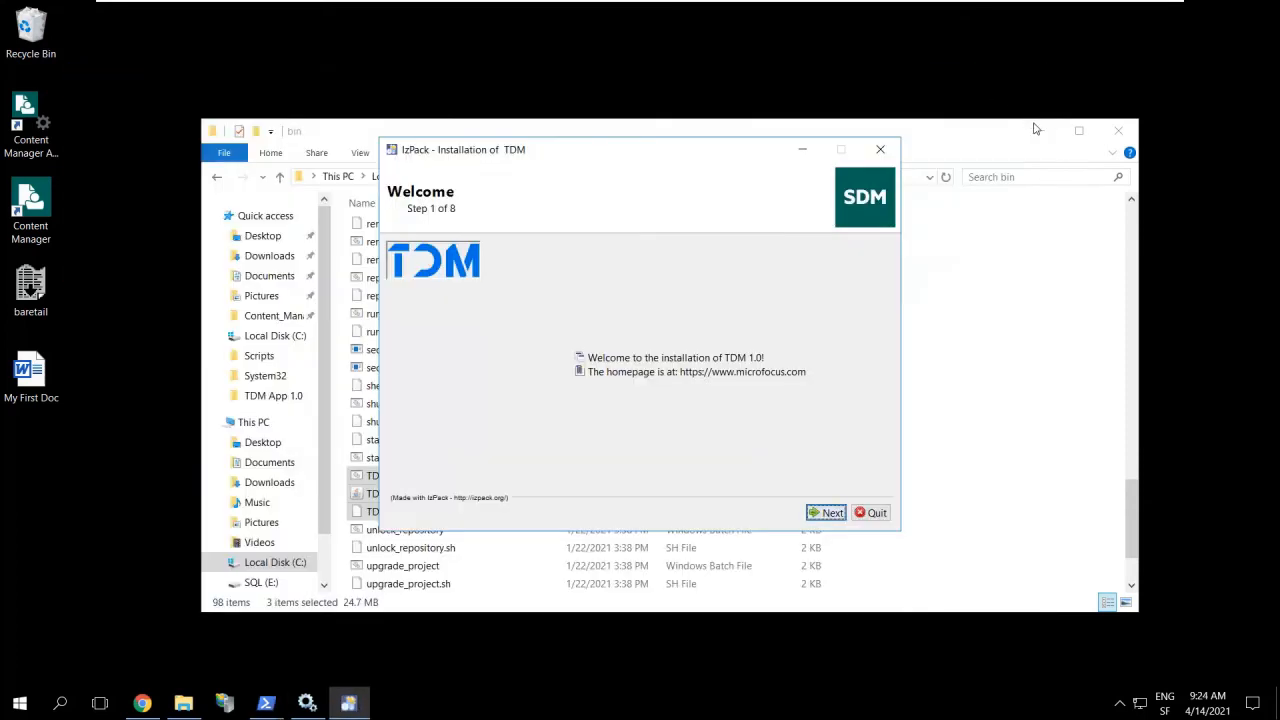
click(1036, 129)
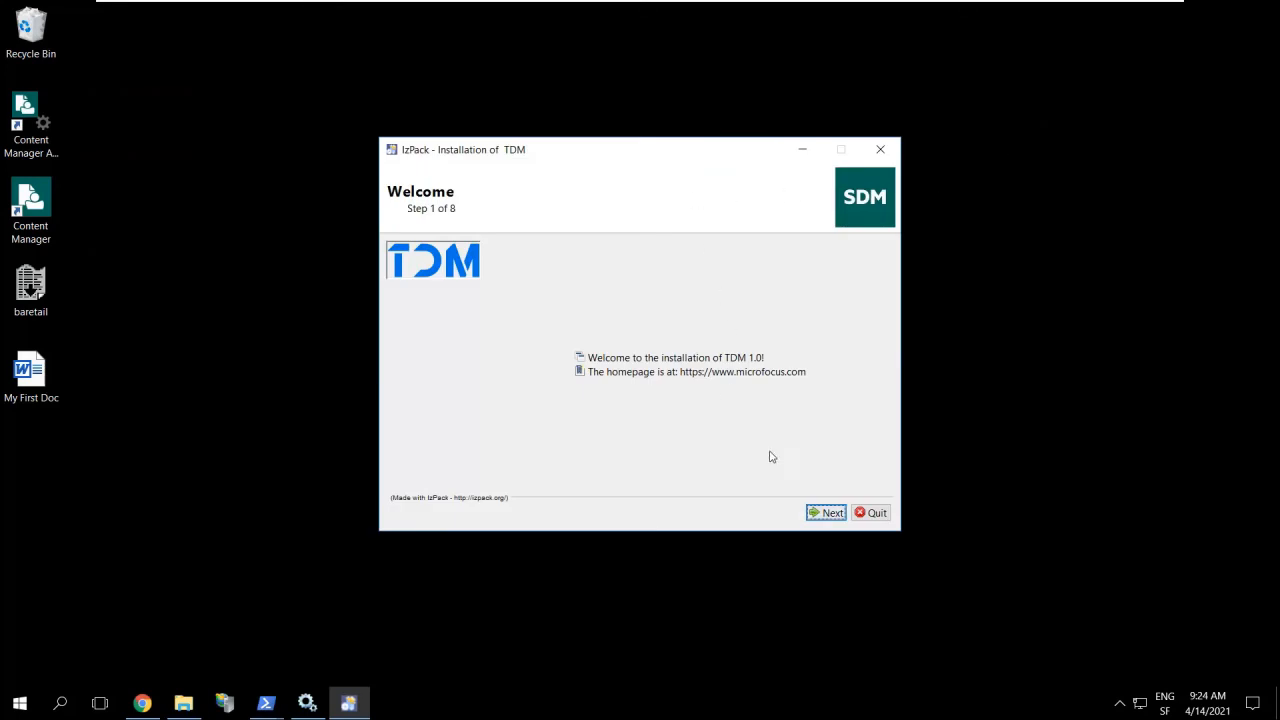
click(824, 513)
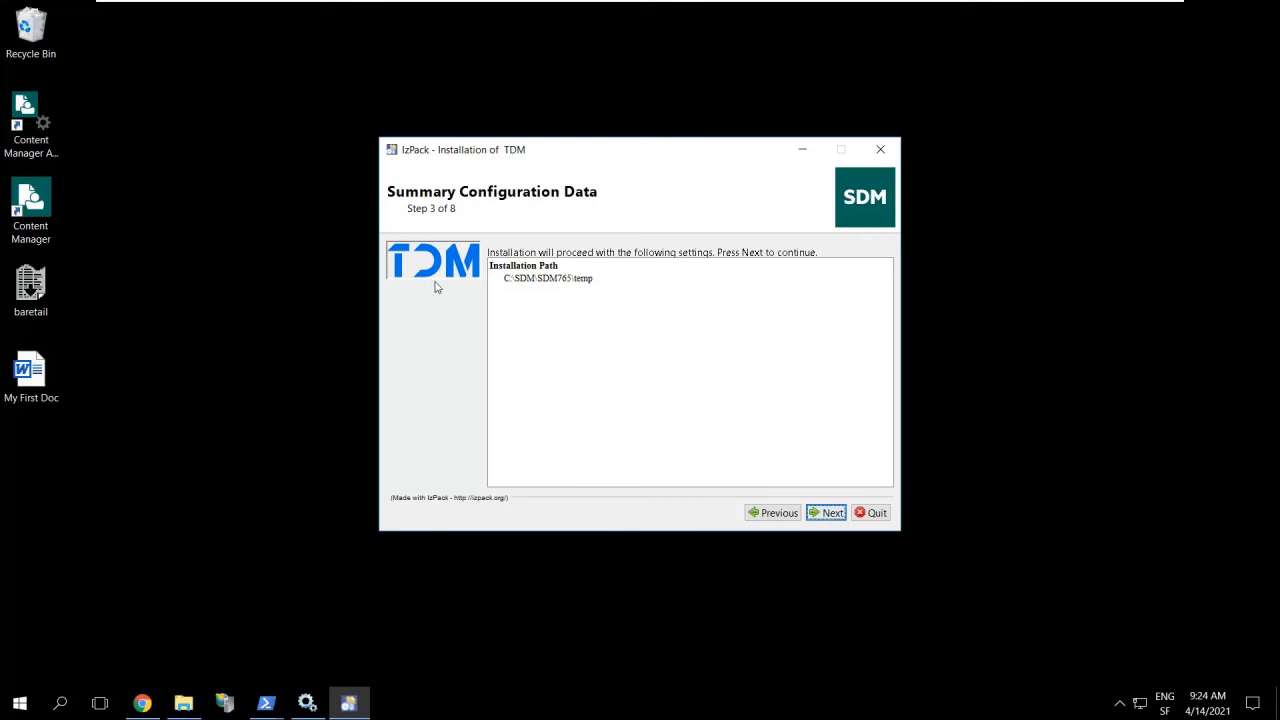
click(830, 514)
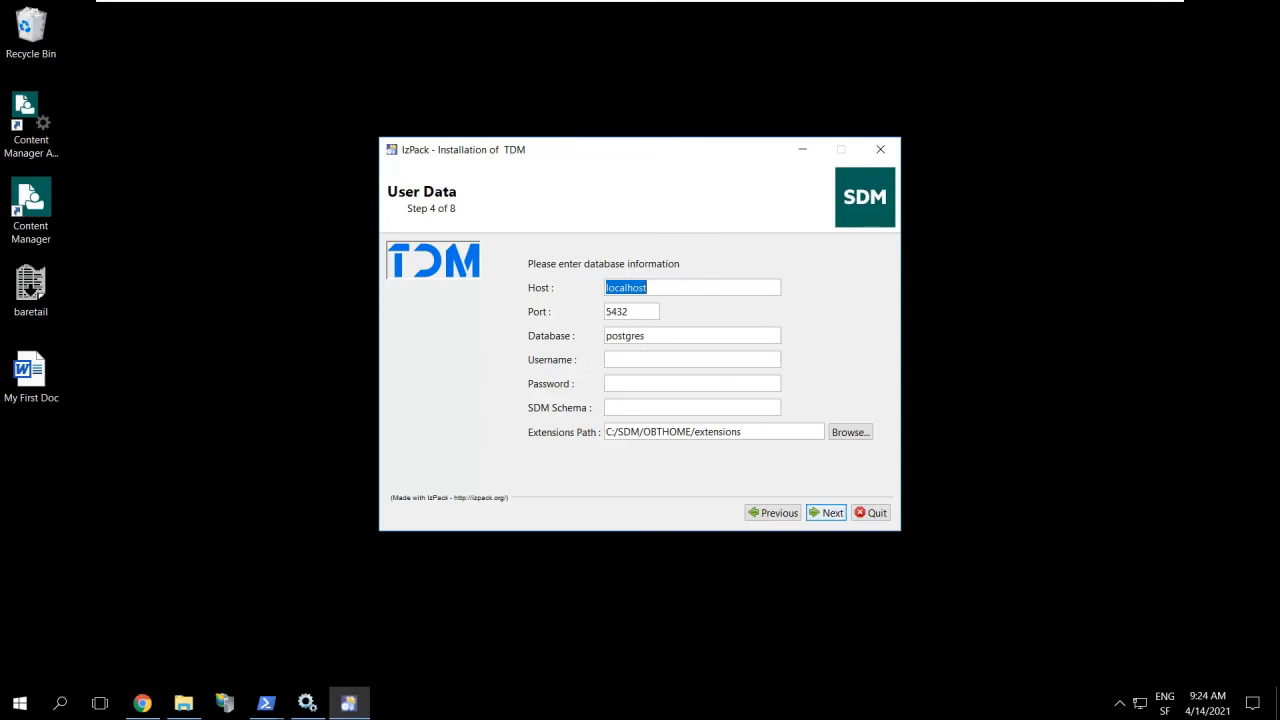
Enter the database username and password, set SDM Schema to obtrep, and continue.
click(648, 360)
text(post)
text(gres)
text(*******)
text(obt)
text(rep)
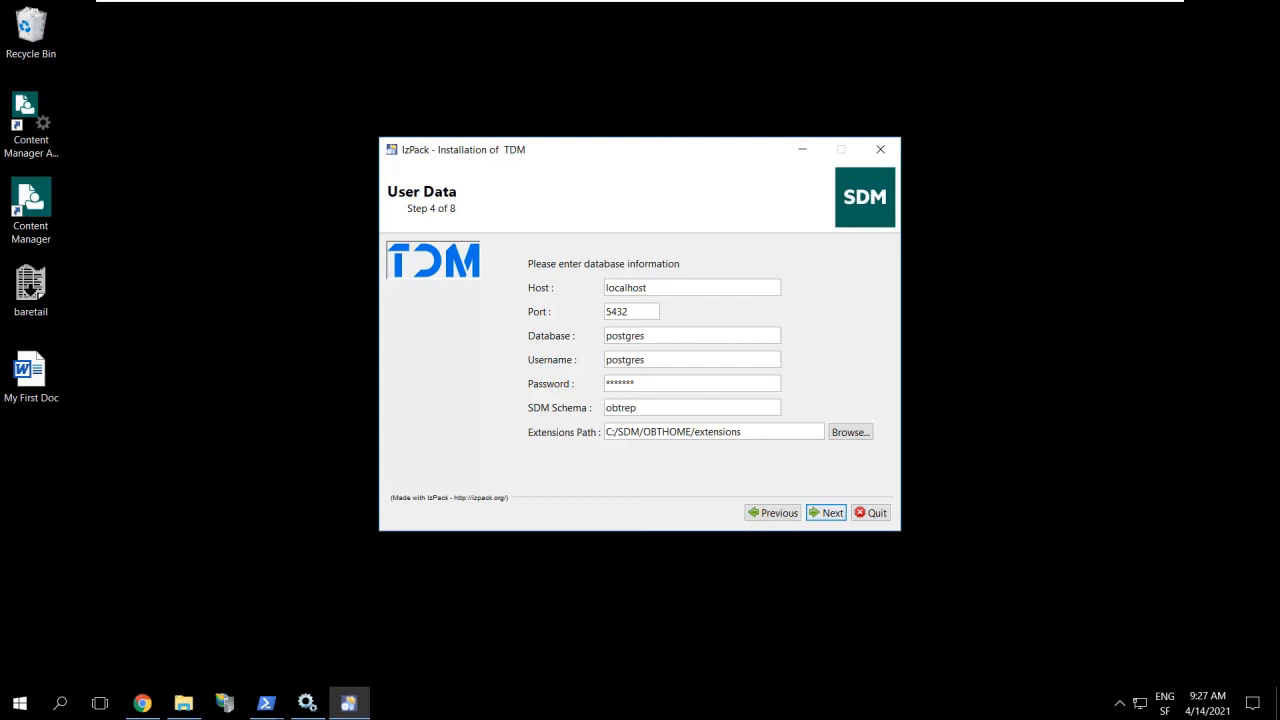
click(829, 513)
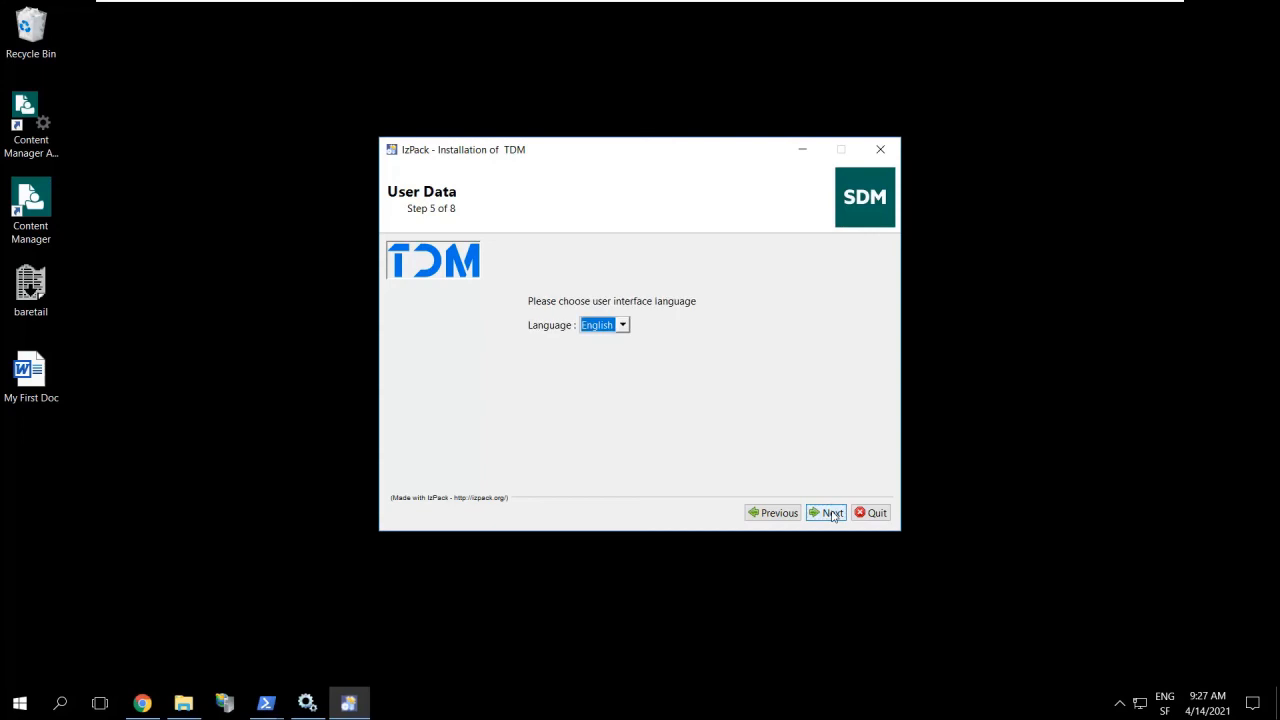
Keep English as the language, proceed through processing and installation, and close the finished installer.
click(836, 516)
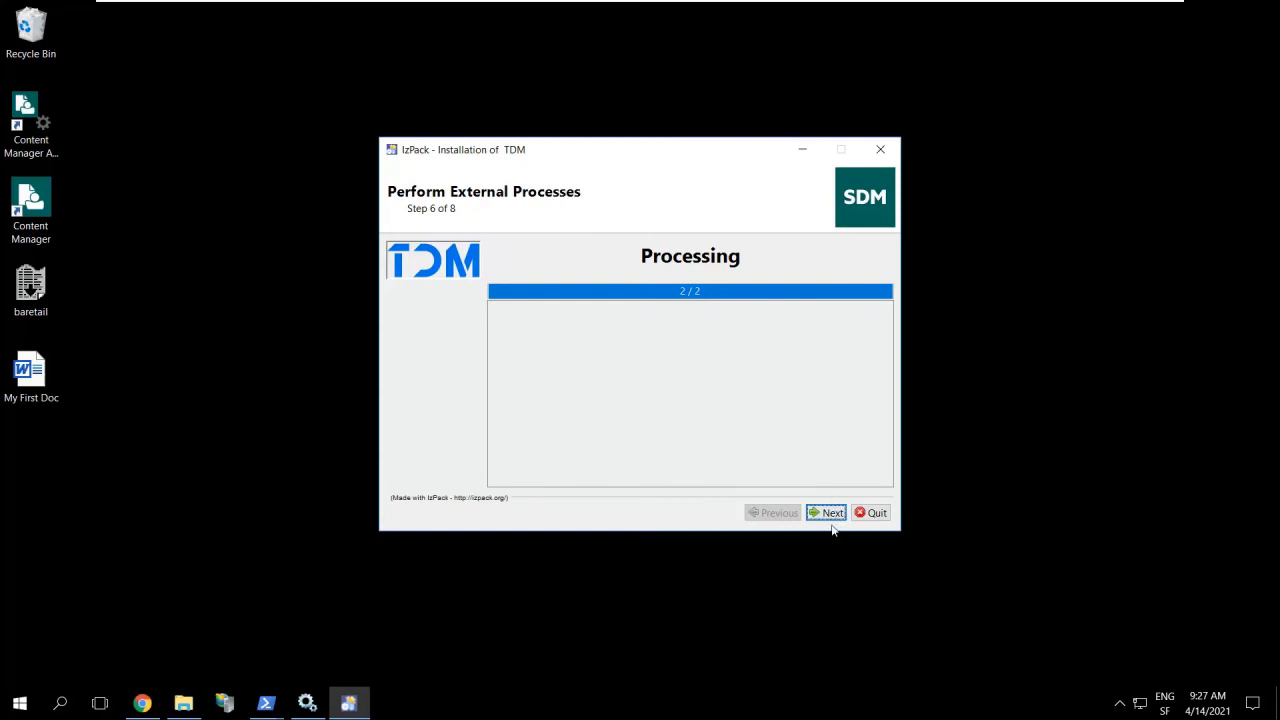
click(832, 516)
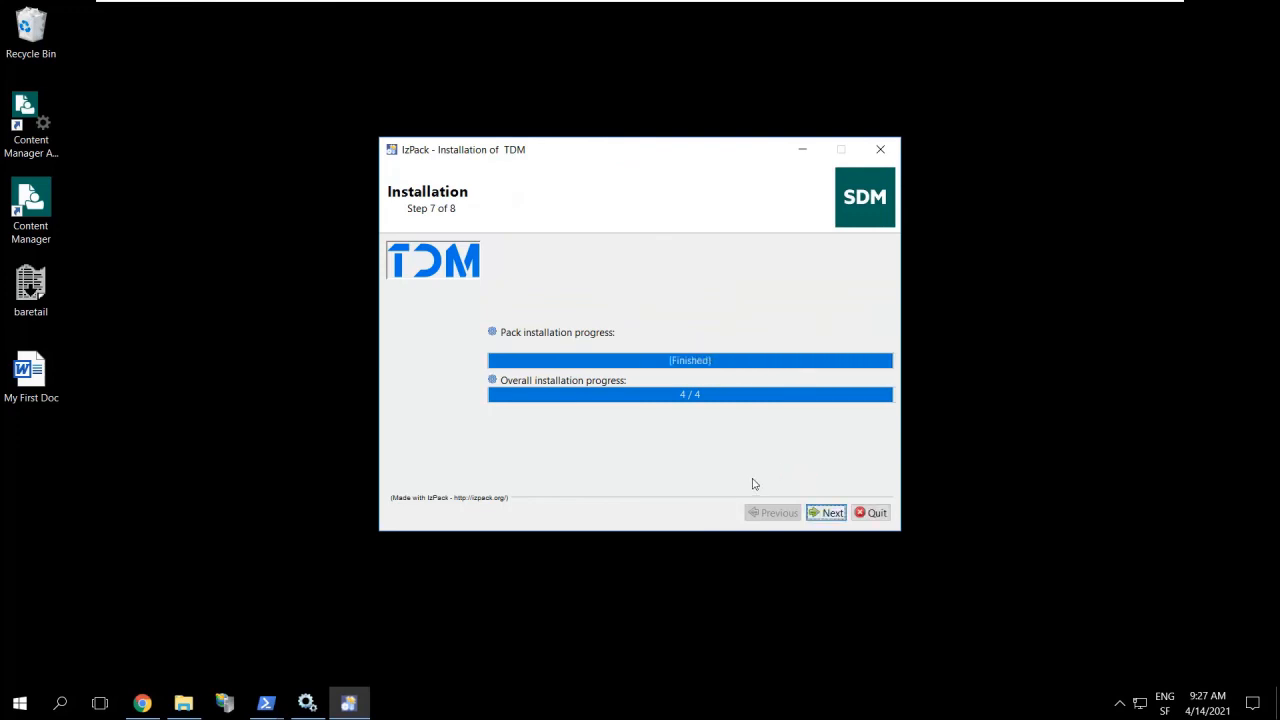
click(825, 513)
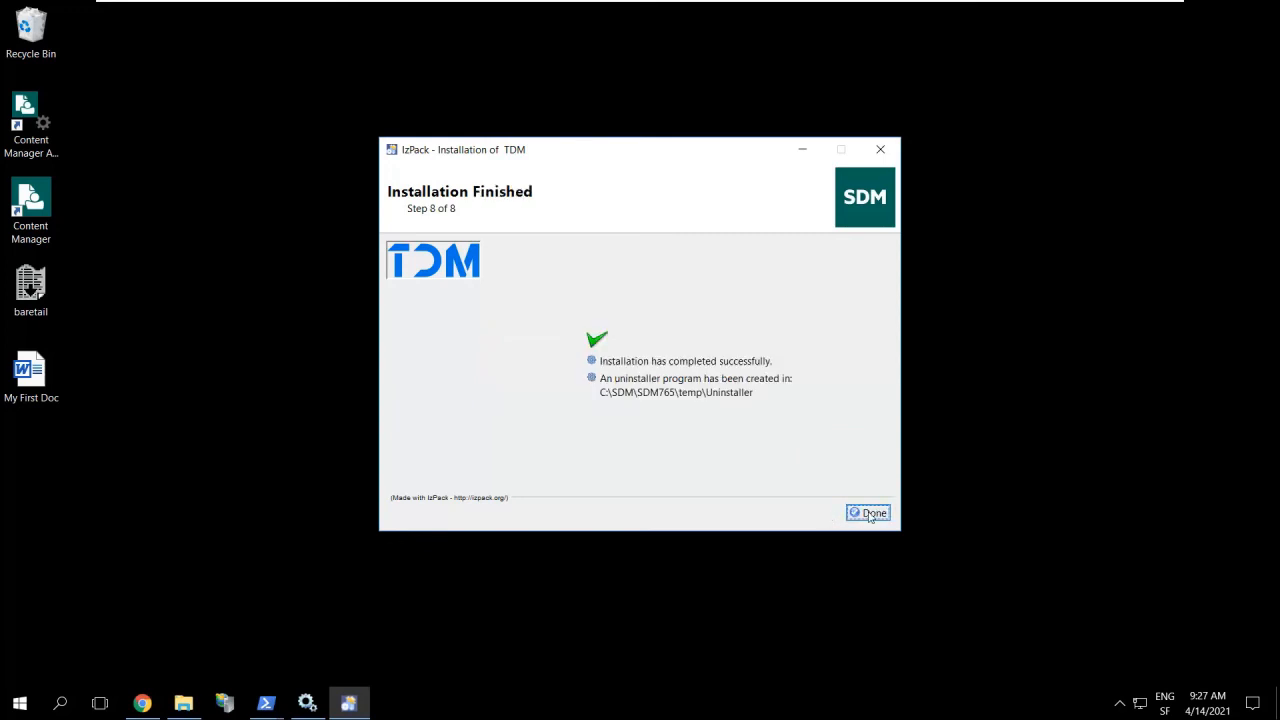
click(869, 514)
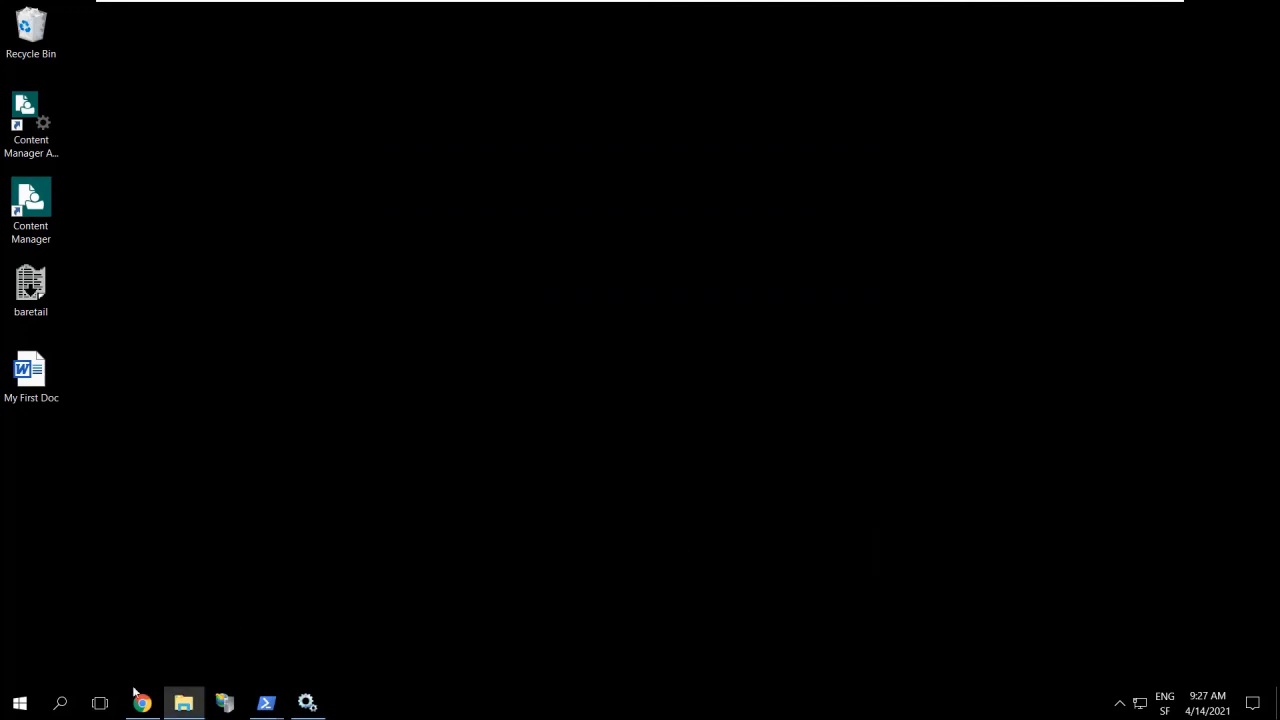
Start the SDM web console from Start > Structured Data Manager > Start Web Console.
click(14, 712)
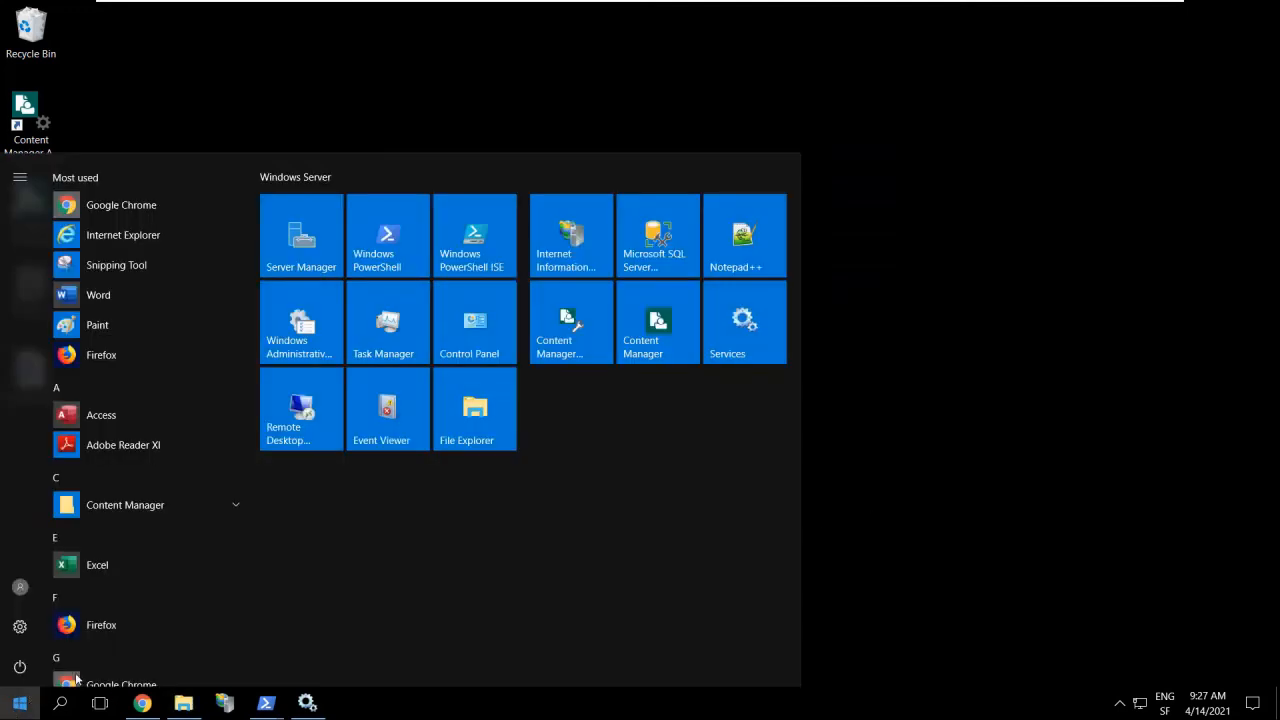
scroll(150, 500, down, 2)
scroll(170, 570, down, 5)
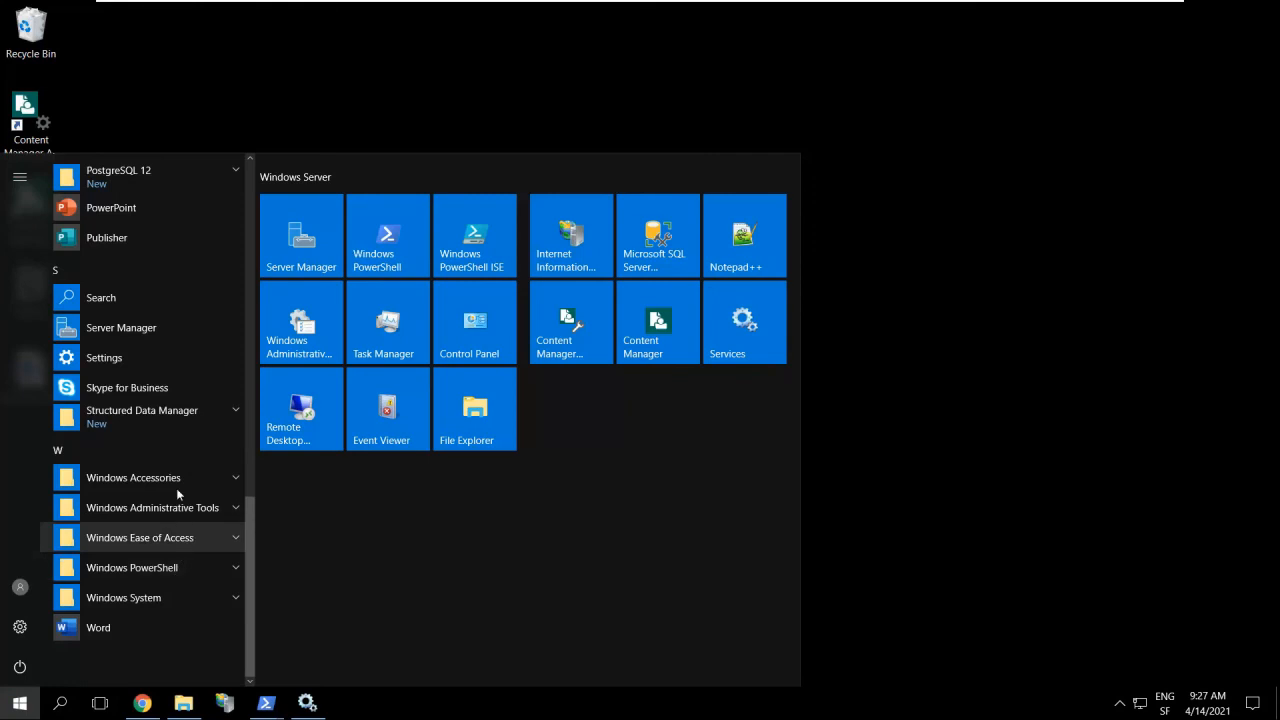
click(174, 424)
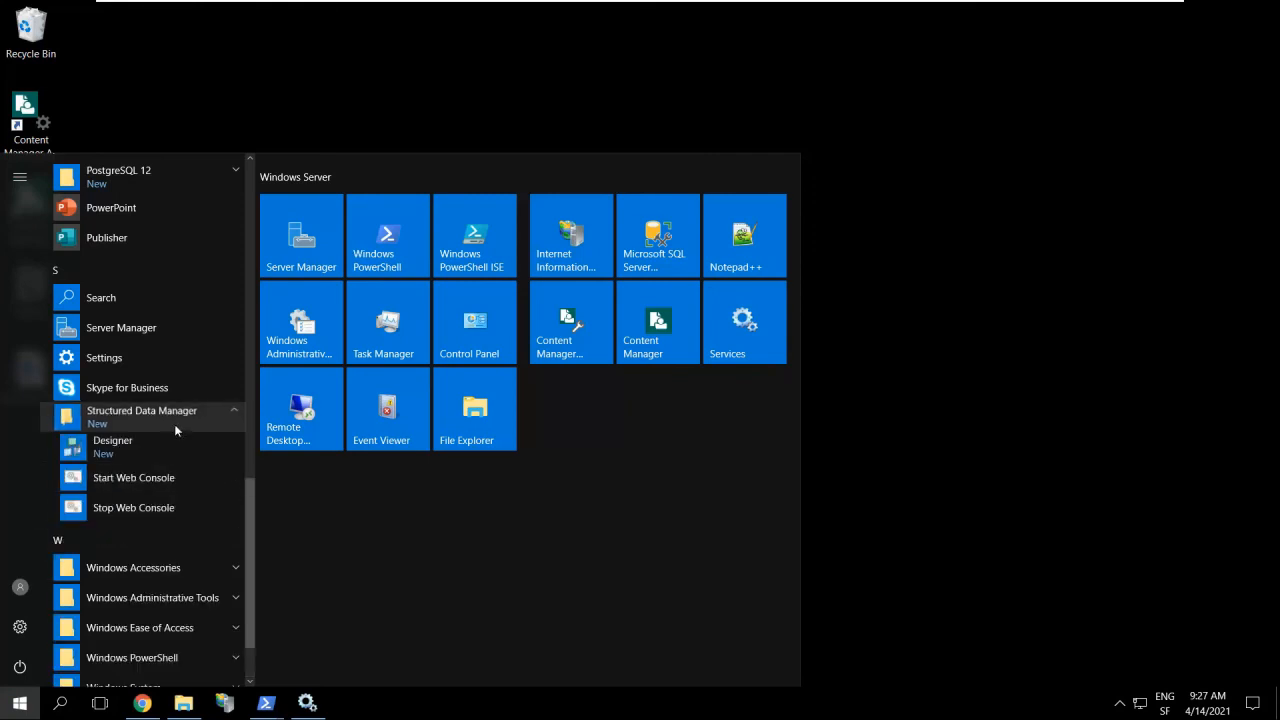
click(134, 478)
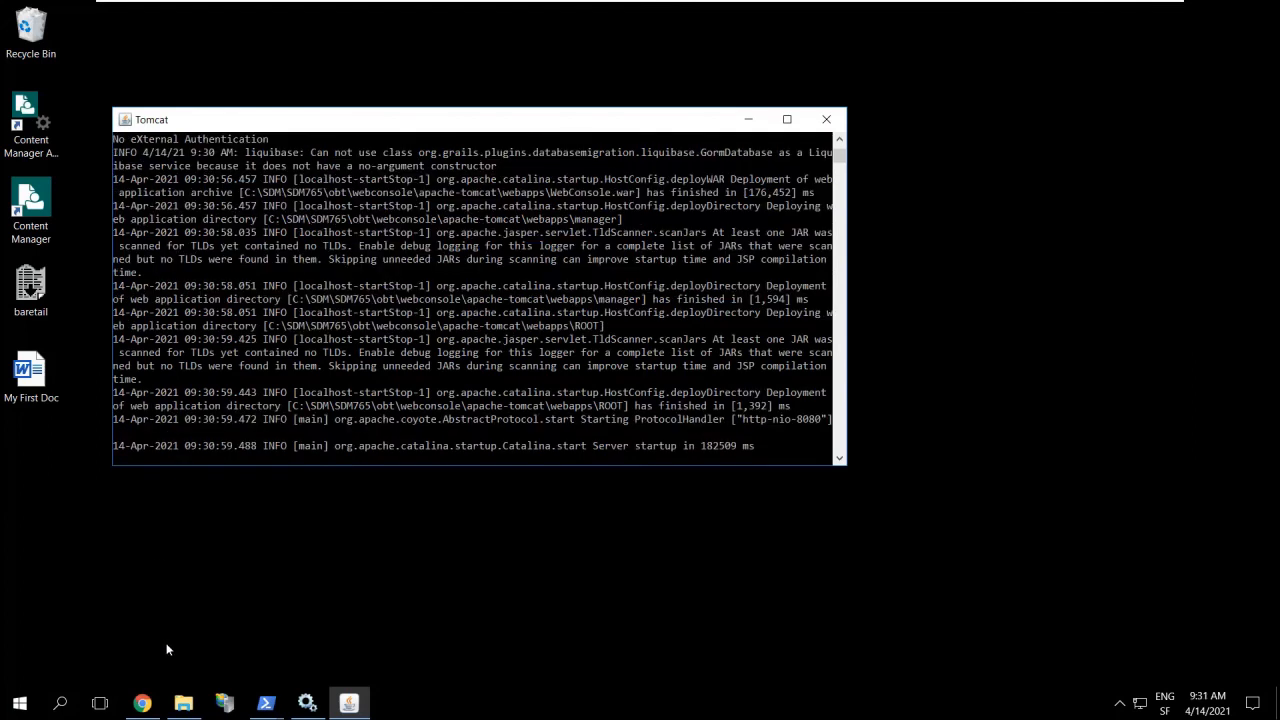
click(181, 704)
click(175, 706)
Reload the SDM Web Console home page in Chrome and open the new Test Data Management tile.
click(142, 704)
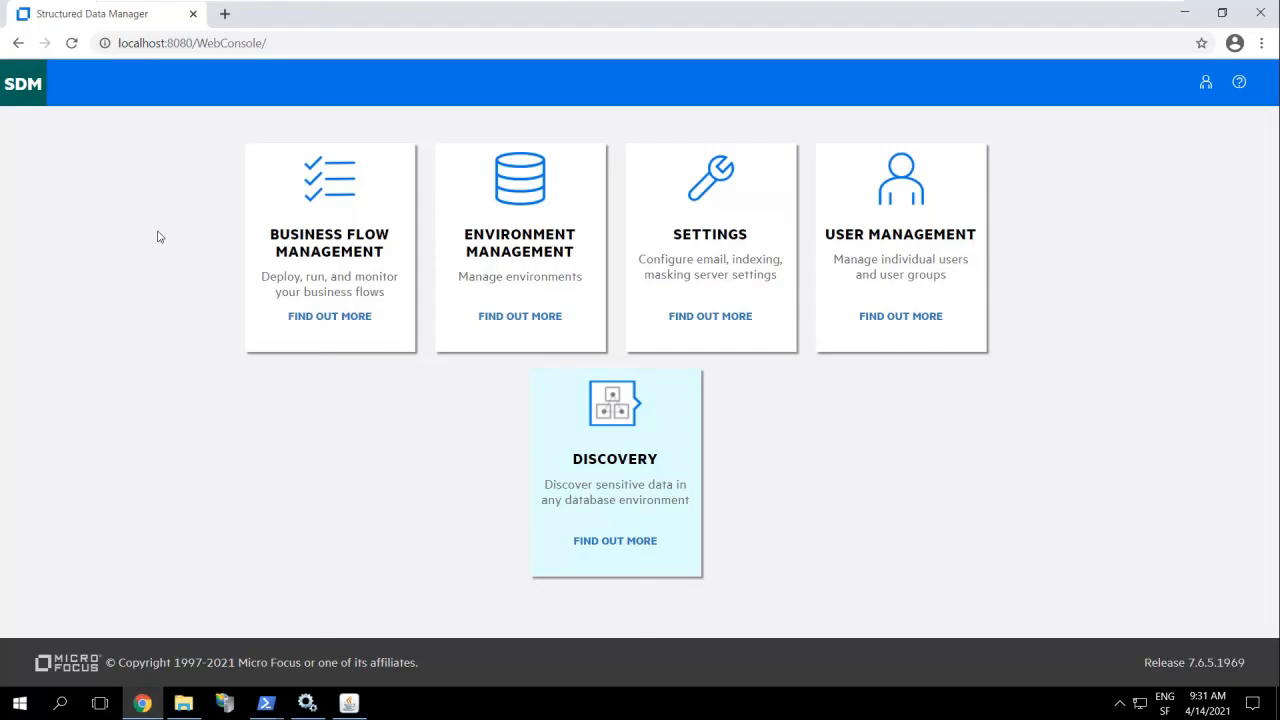
click(180, 43)
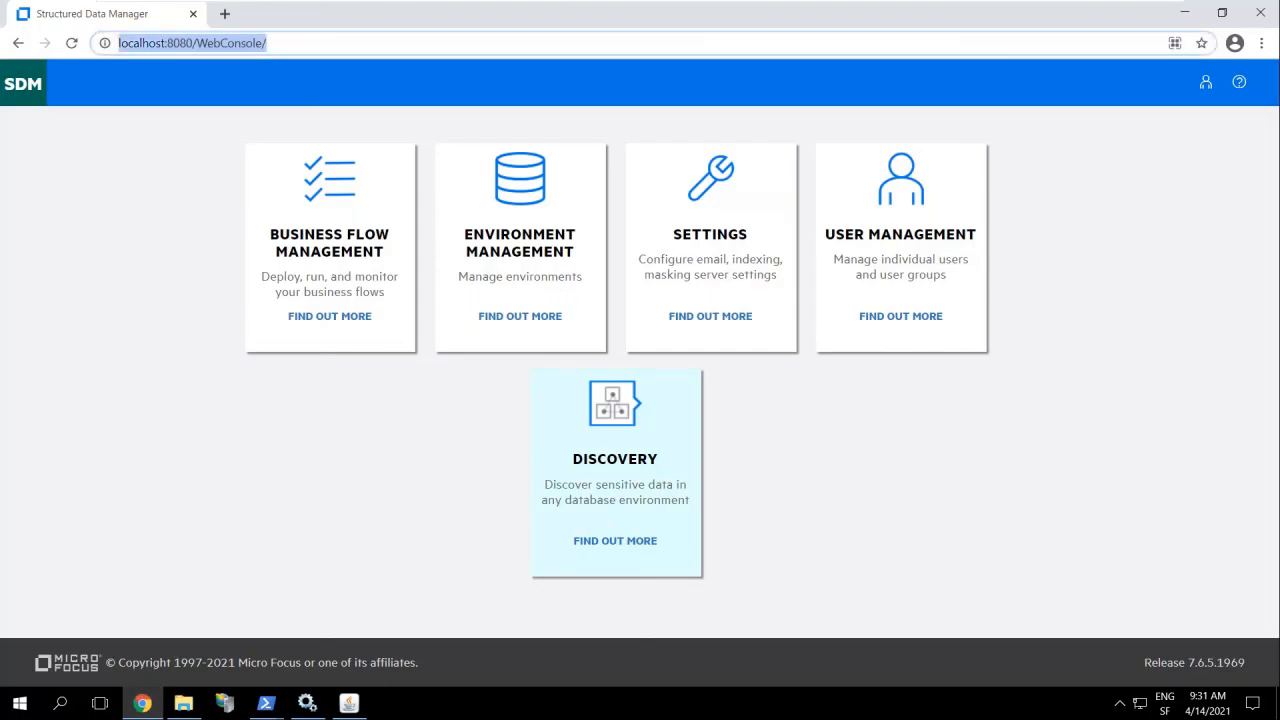
key(Return)
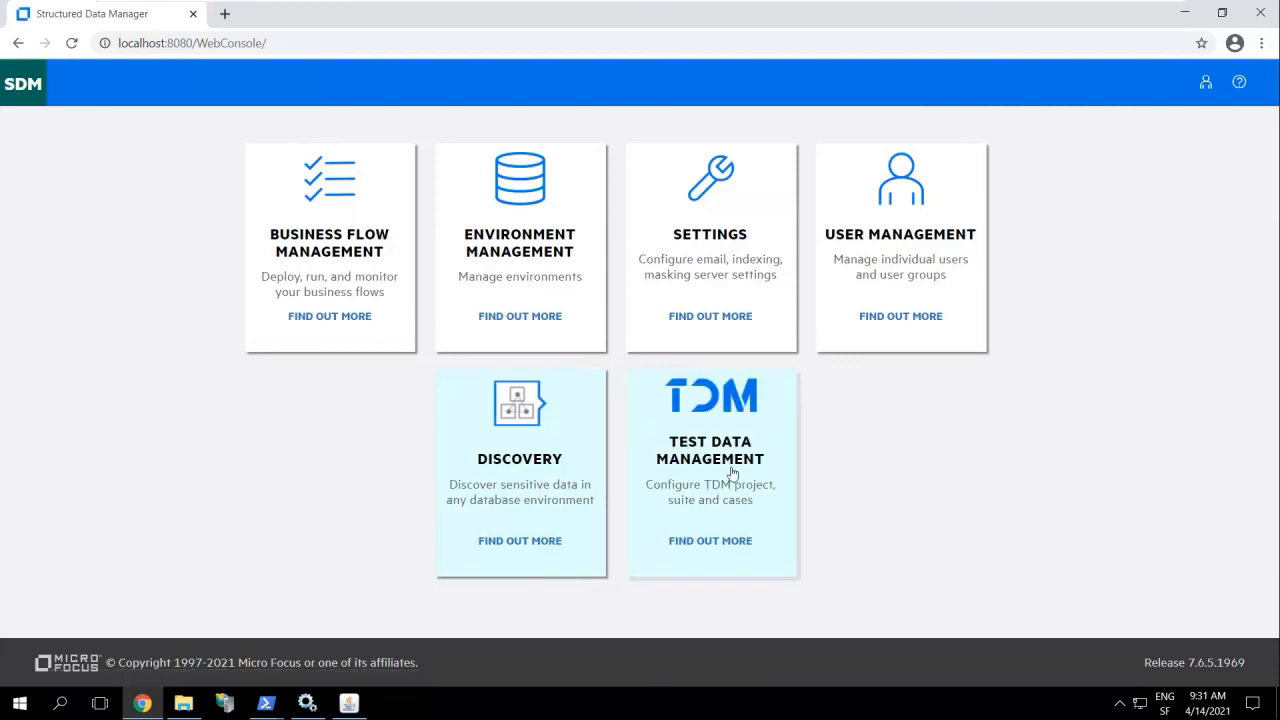
click(703, 467)
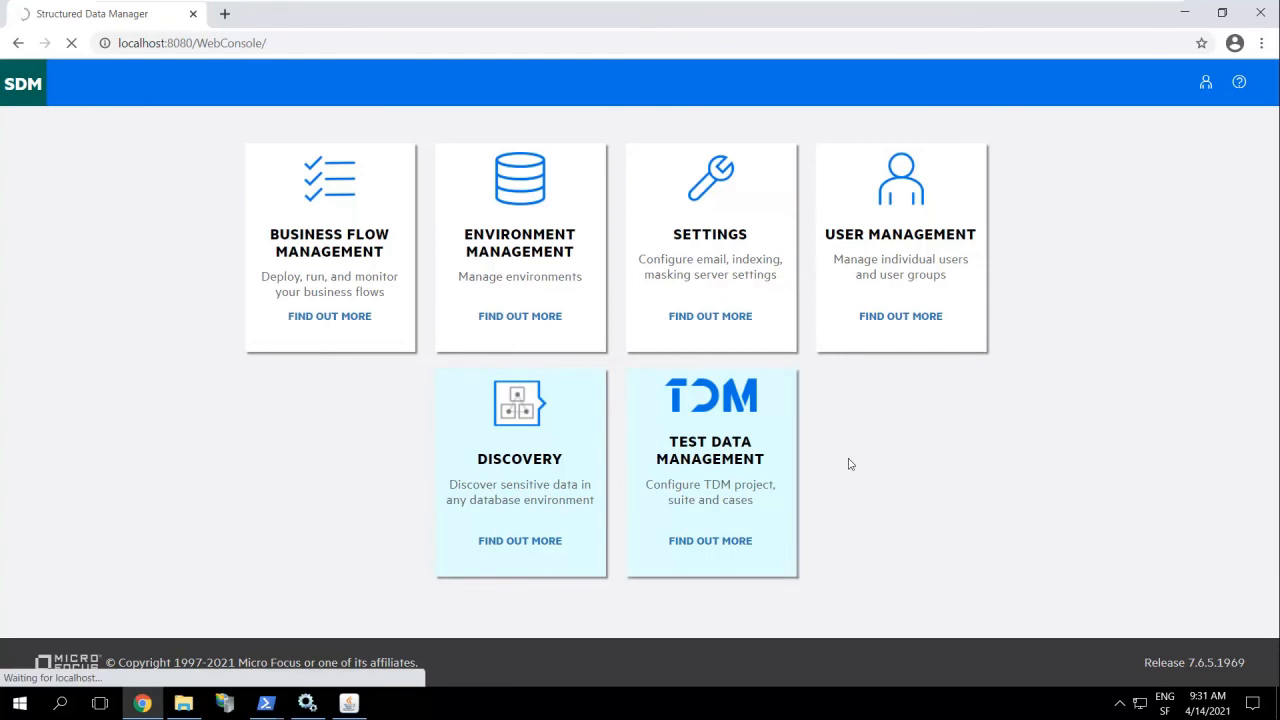